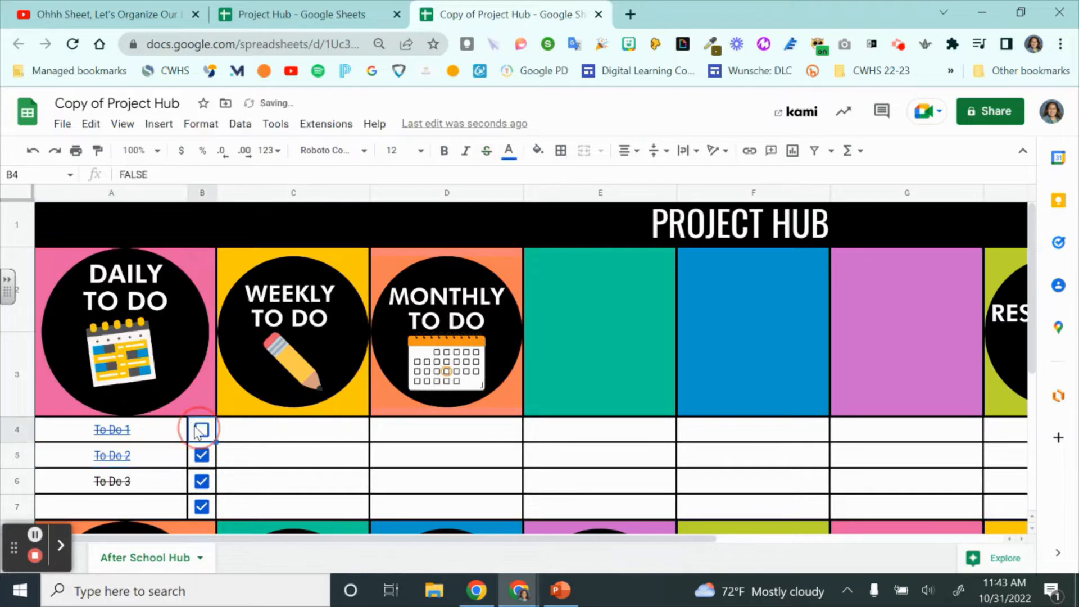
# Uncheck the remaining Daily To Do checkboxes in B5 through B7
pyautogui.click(202, 455)
pyautogui.click(201, 481)
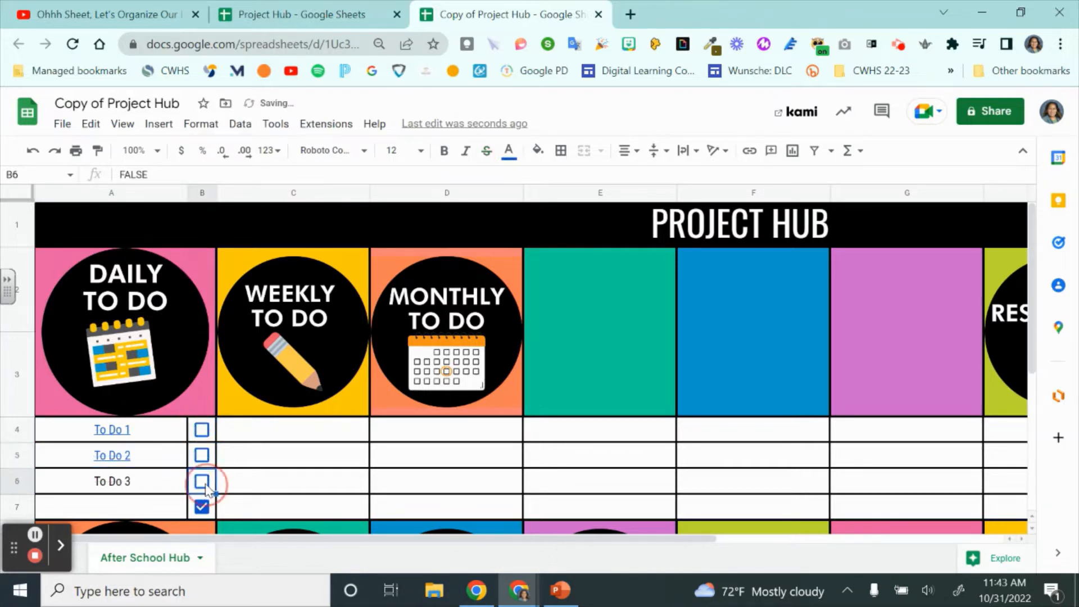
pyautogui.click(201, 506)
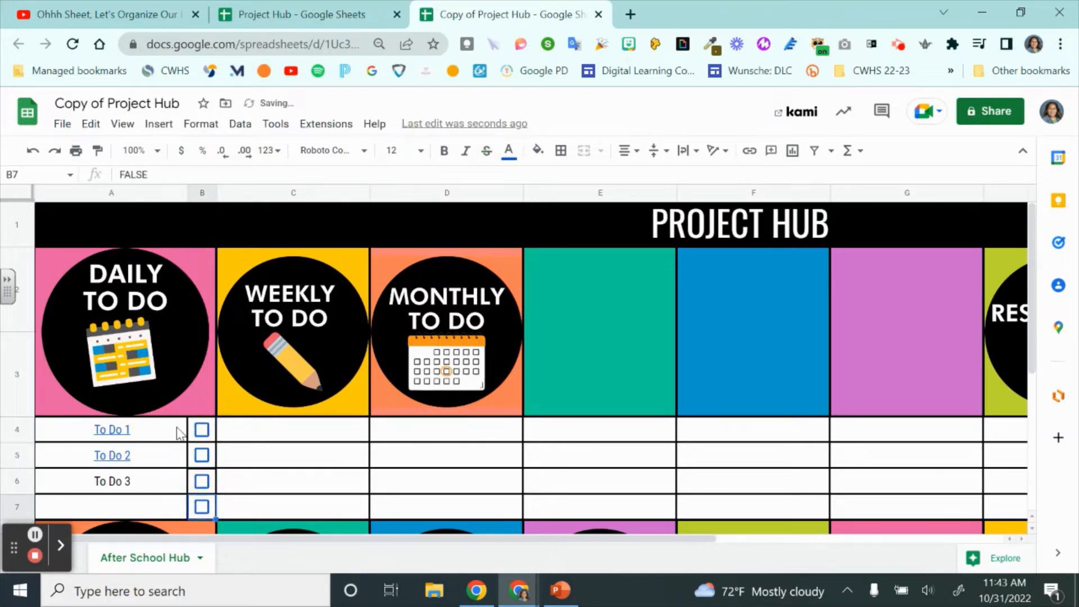
# Test the To Do 1 and To Do 2 checkboxes by ticking and unticking them
pyautogui.click(202, 429)
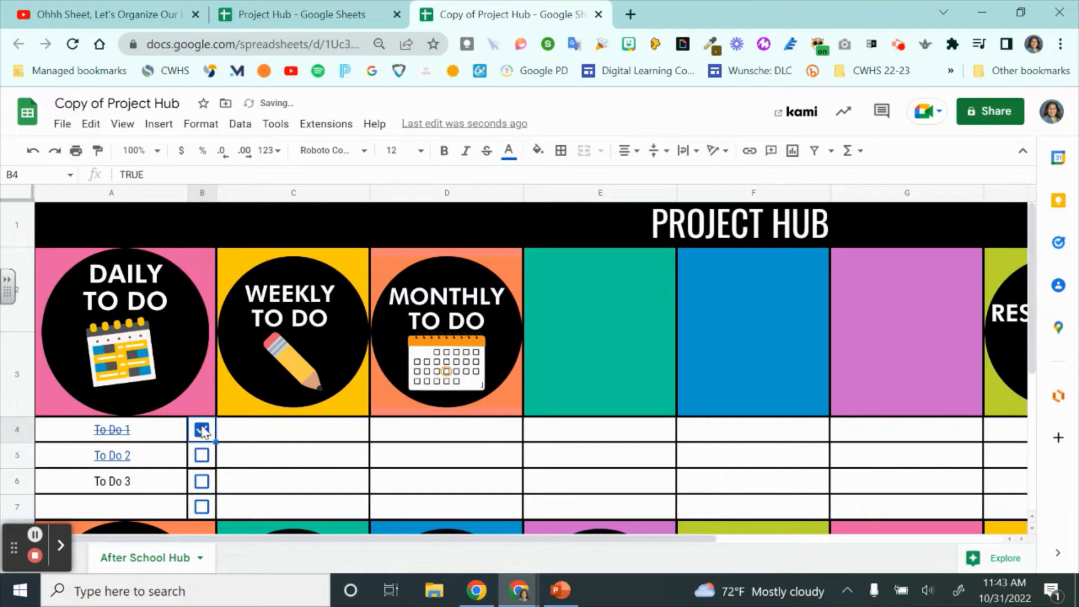
pyautogui.click(202, 455)
pyautogui.click(202, 455)
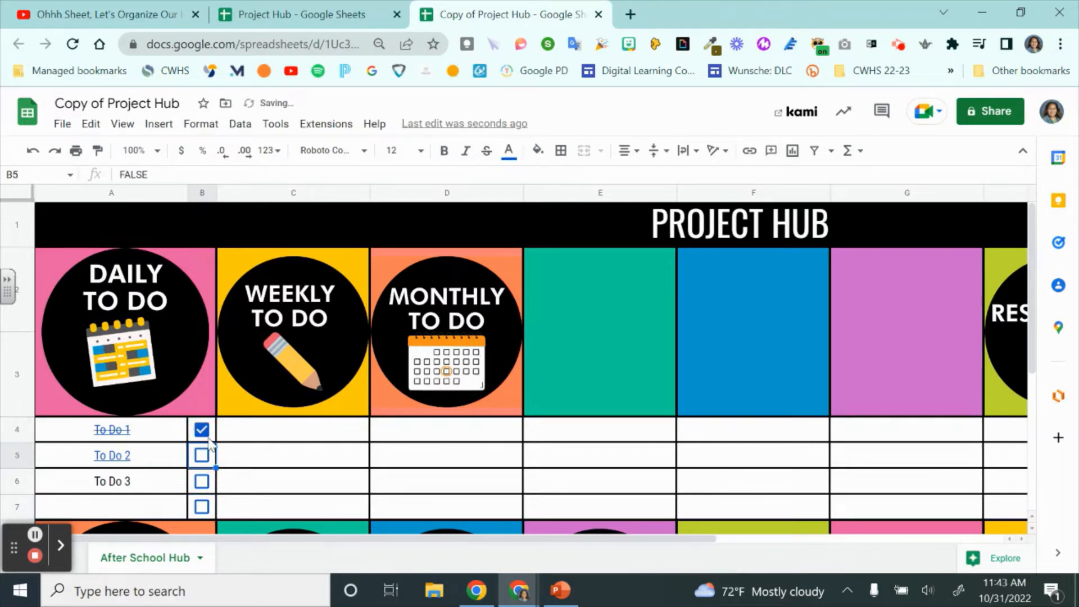
pyautogui.click(210, 440)
pyautogui.click(203, 434)
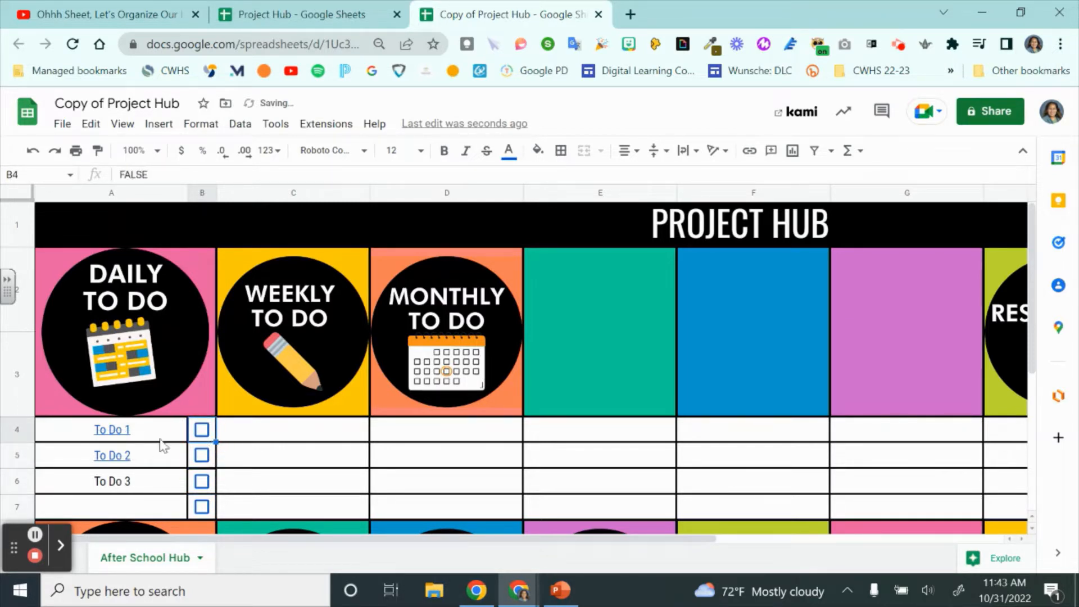
pyautogui.click(299, 444)
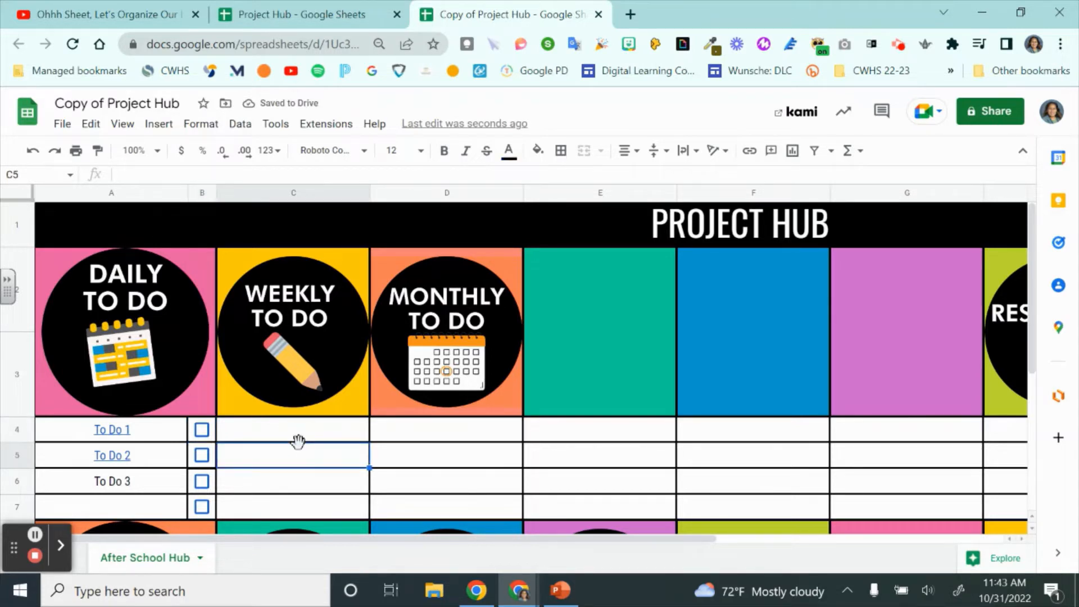
pyautogui.click(129, 193)
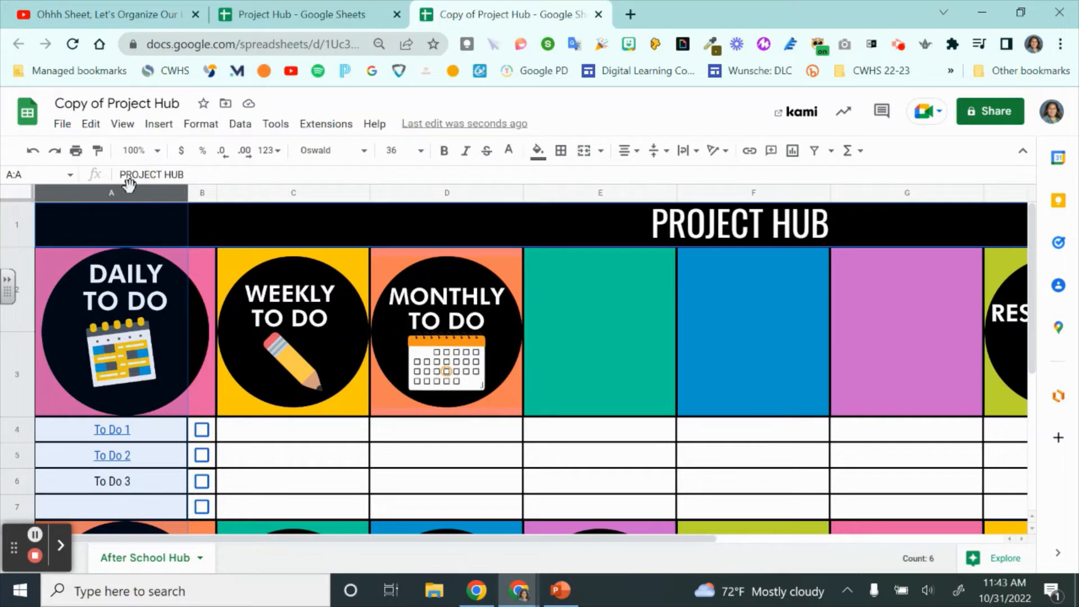
pyautogui.click(202, 192)
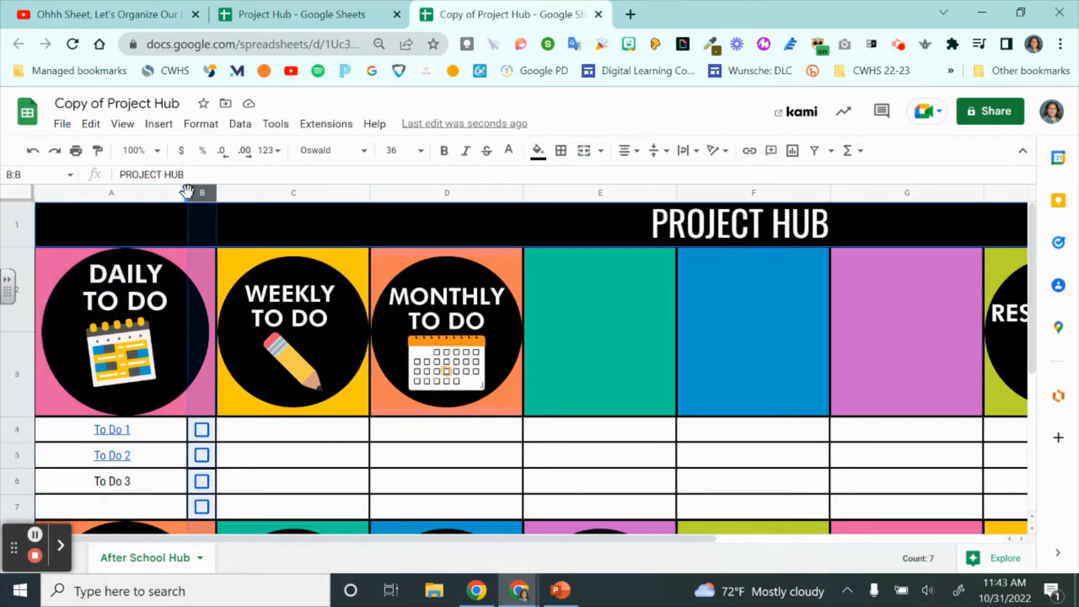
pyautogui.click(140, 299)
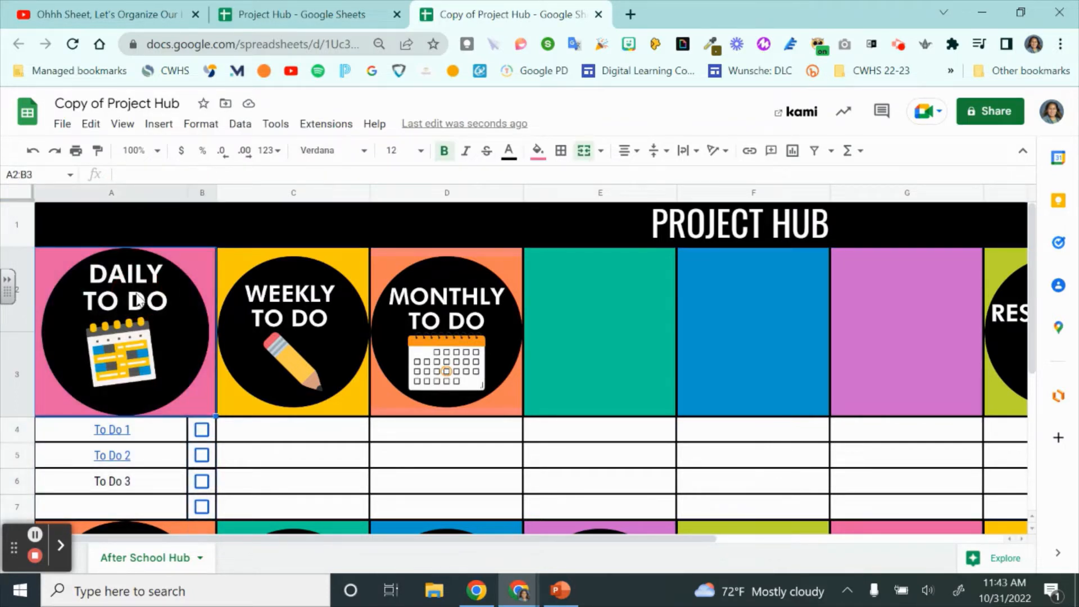
pyautogui.click(113, 193)
pyautogui.click(203, 193)
# Insert one column to the right of column C, beside the Weekly To Do header
pyautogui.click(304, 193)
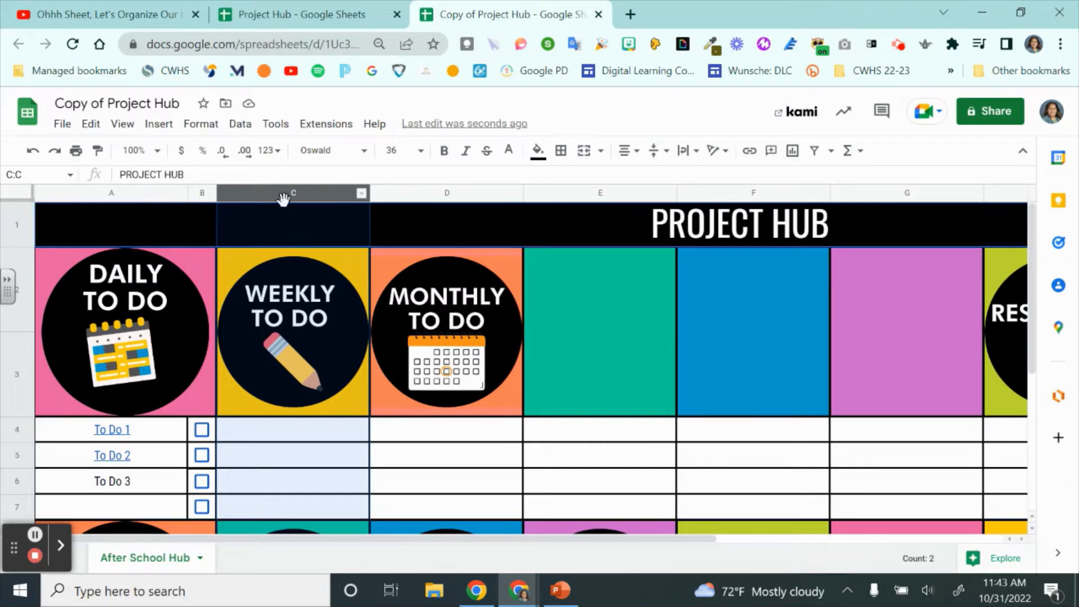
pyautogui.click(294, 194)
pyautogui.click(303, 195)
pyautogui.click(301, 195)
pyautogui.click(307, 195)
pyautogui.click(308, 195)
pyautogui.rightClick(308, 195)
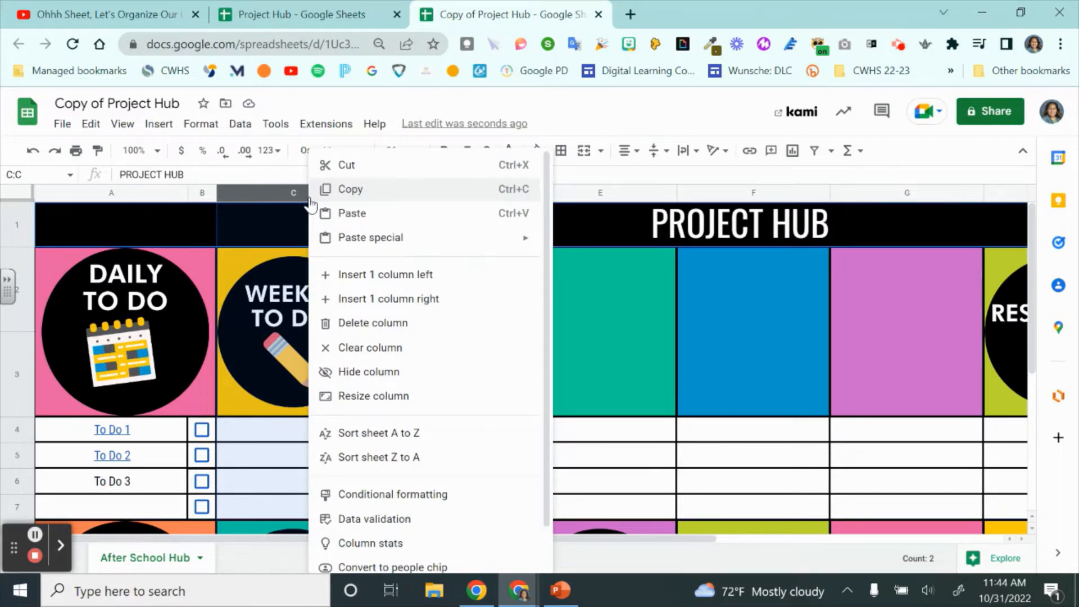
pyautogui.click(405, 301)
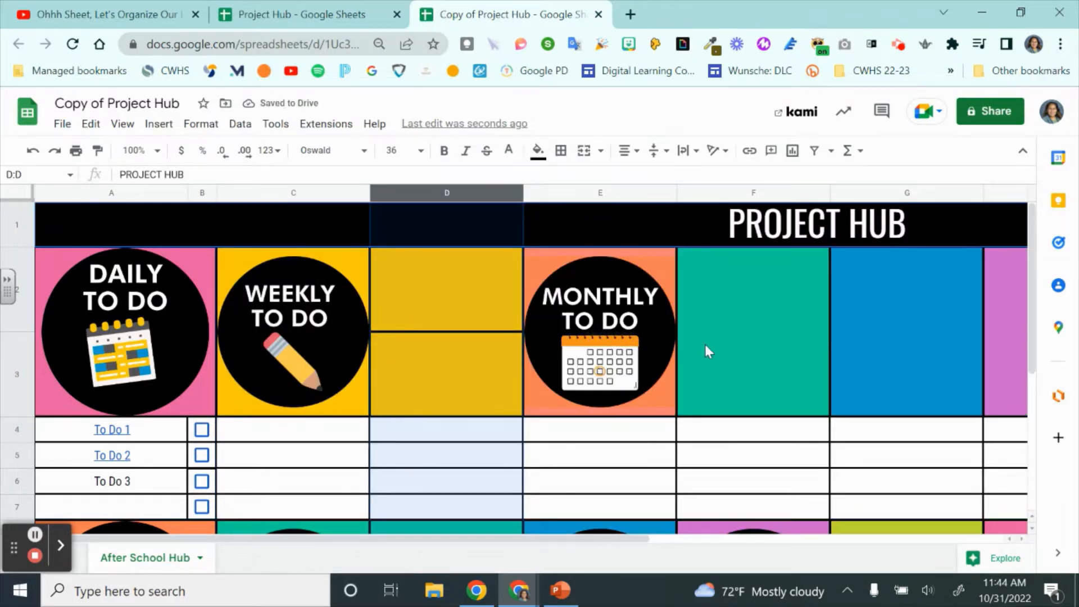
# Merge the two yellow cells D2:D3 in the new column into one cell
pyautogui.click(380, 359)
pyautogui.click(427, 277)
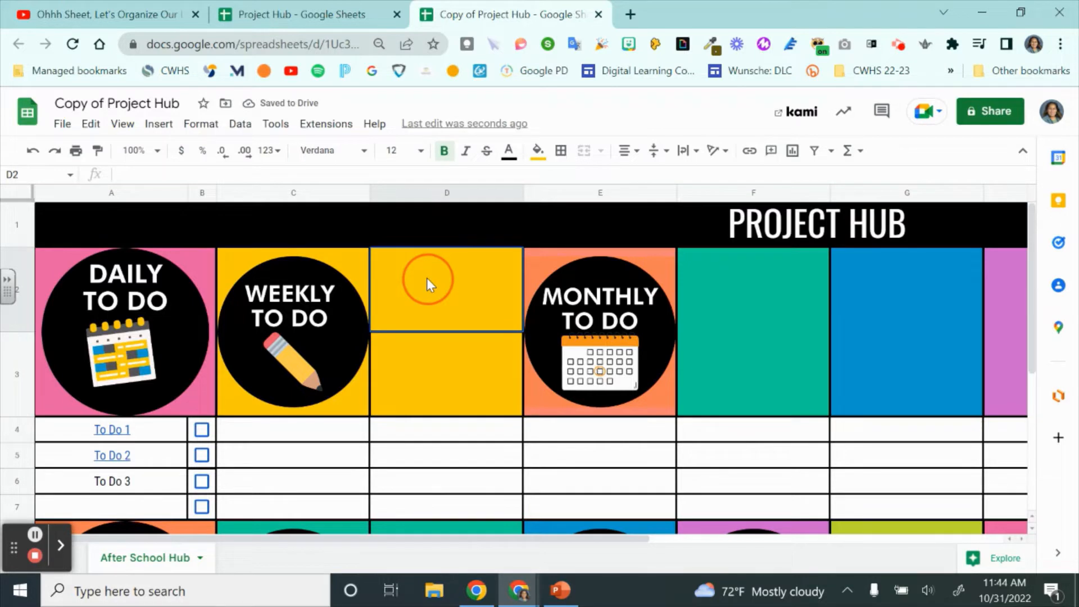
pyautogui.moveTo(427, 333); pyautogui.dragTo(432, 345)
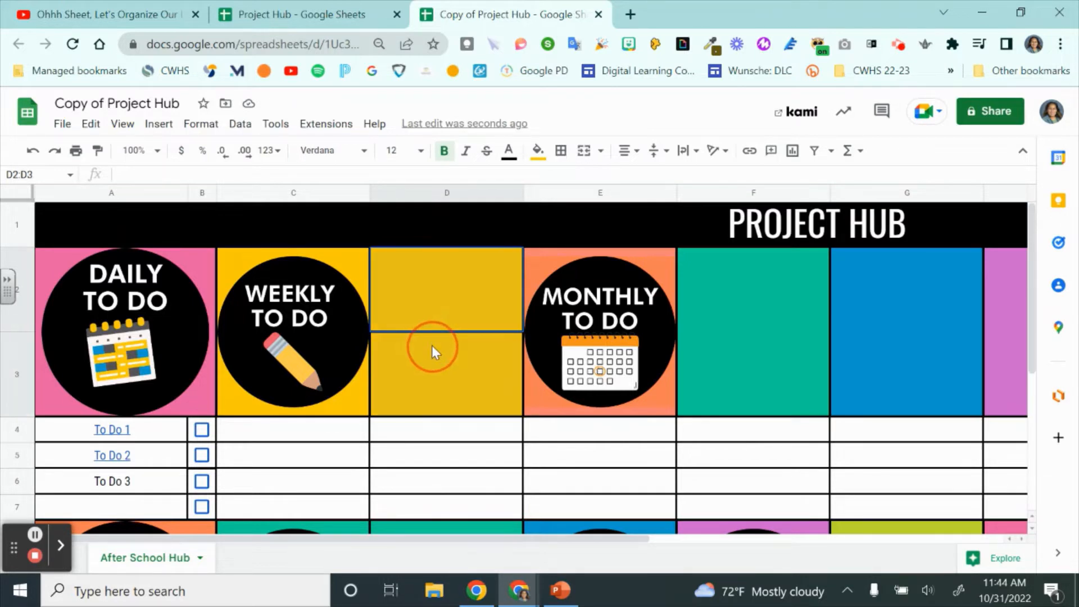
pyautogui.click(441, 277)
pyautogui.click(431, 377)
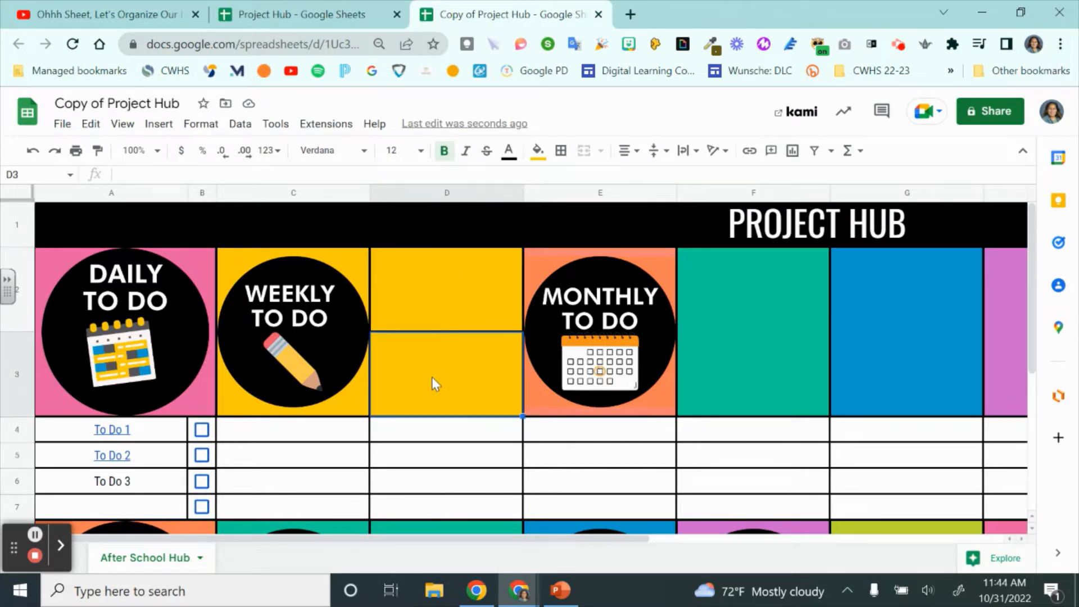
pyautogui.moveTo(438, 298)
pyautogui.mouseDown()
pyautogui.moveTo(438, 369)
pyautogui.moveTo(427, 362)
pyautogui.mouseUp()
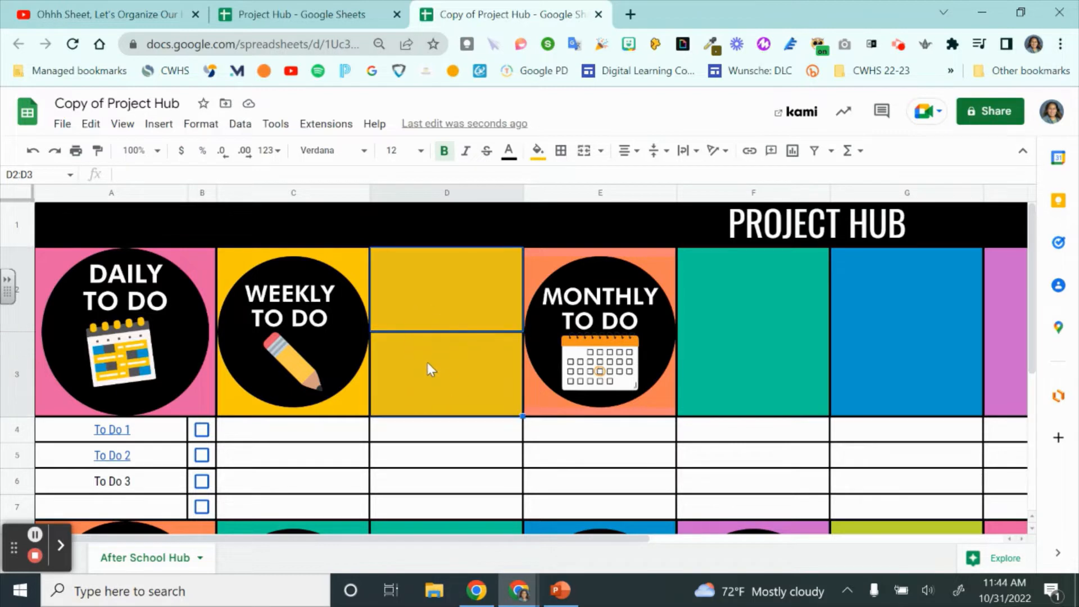
pyautogui.click(593, 157)
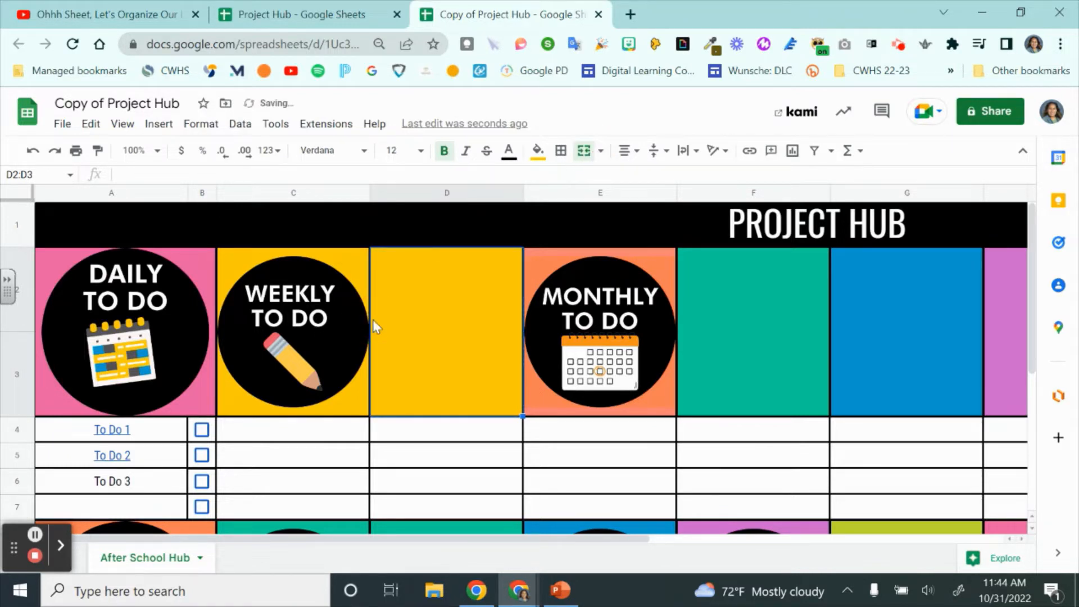
# Merge the Weekly To Do header with the yellow cell beside it across C2:D3
pyautogui.click(284, 255)
pyautogui.moveTo(356, 301); pyautogui.dragTo(464, 328)
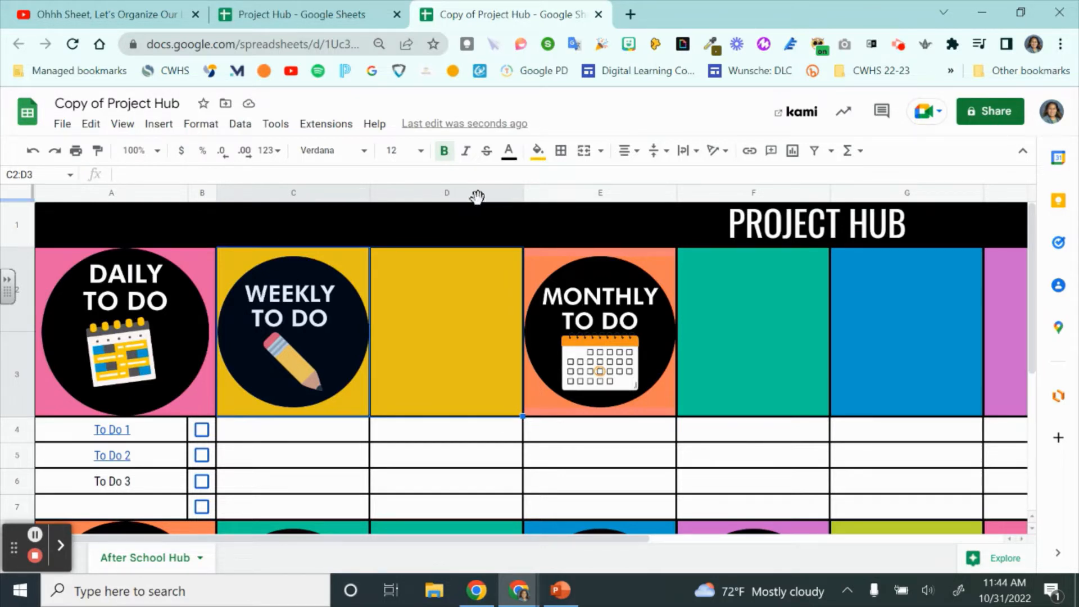
pyautogui.click(587, 154)
pyautogui.click(402, 453)
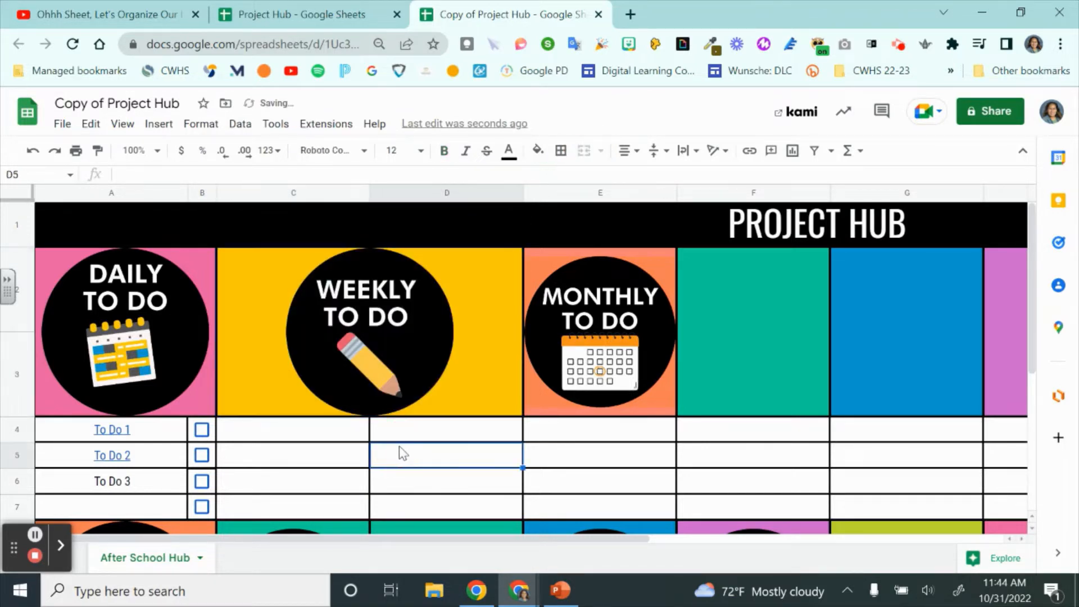
# Narrow column D to roughly the width of the checkbox column B
pyautogui.click(452, 194)
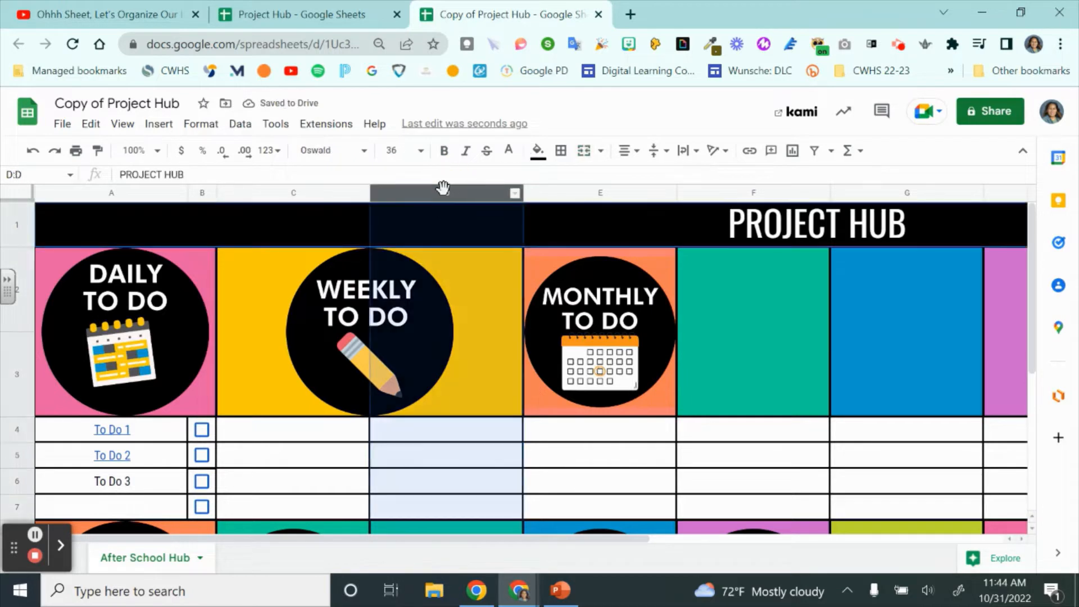
pyautogui.click(522, 193)
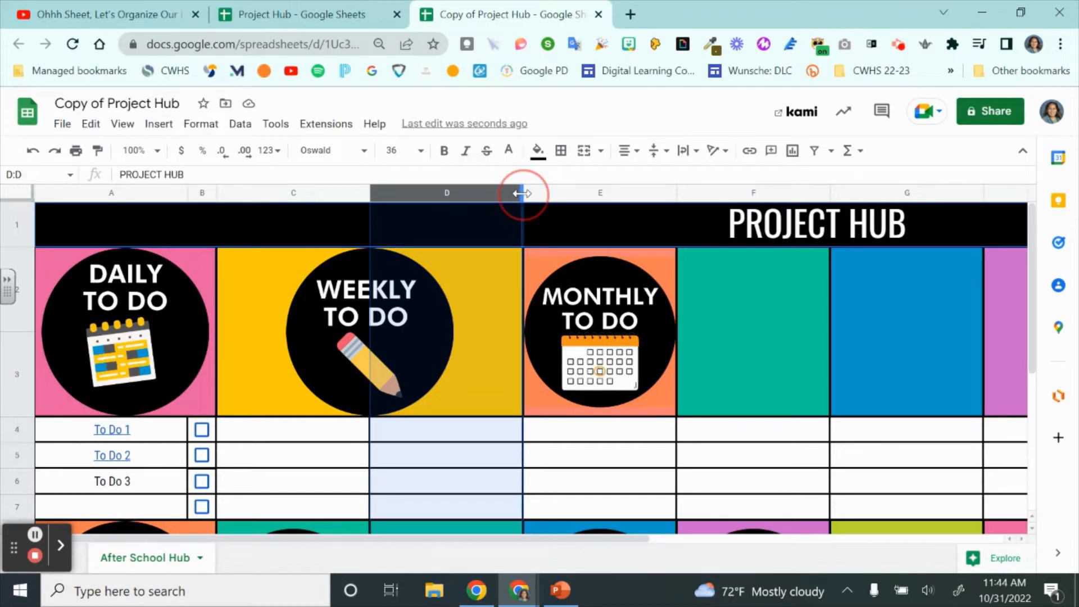
pyautogui.moveTo(522, 192); pyautogui.dragTo(408, 205)
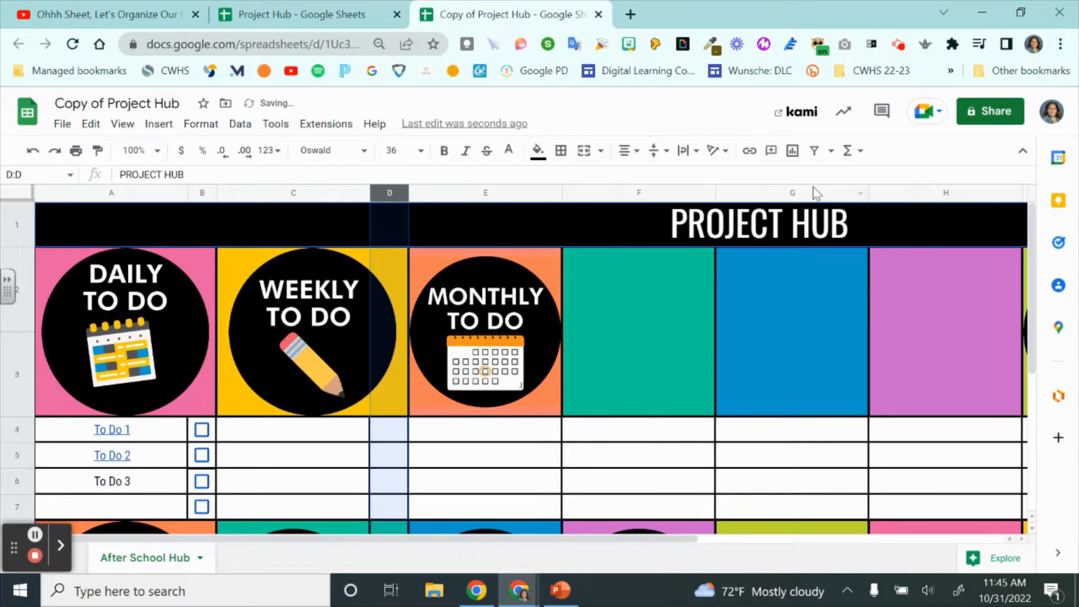
# Merge the two green cells D8:D9 beside the Data header into one cell
pyautogui.moveTo(1031, 247); pyautogui.dragTo(1054, 331)
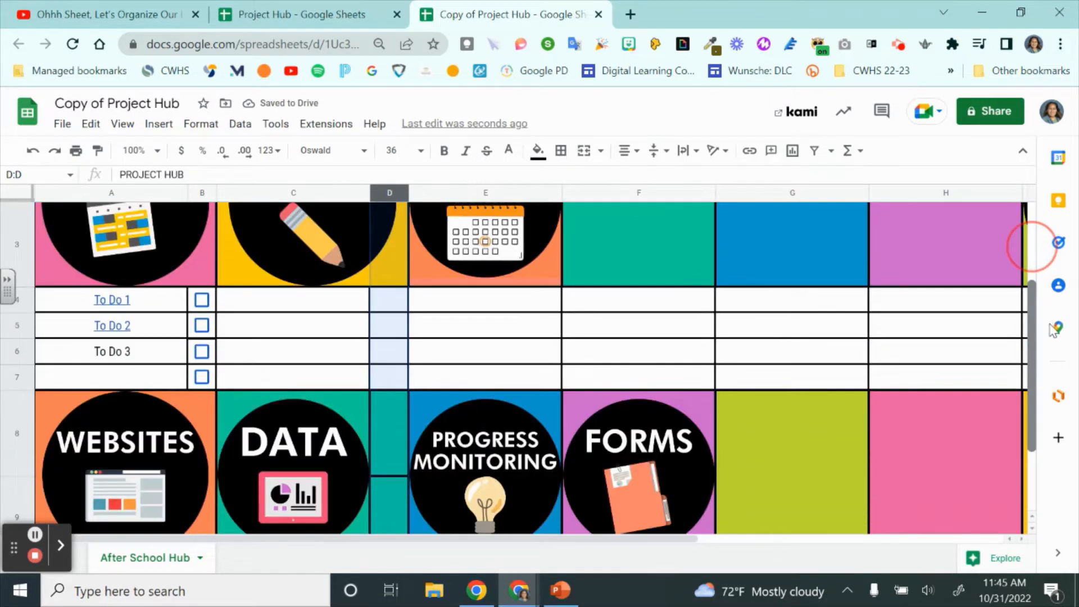
pyautogui.click(353, 416)
pyautogui.click(399, 409)
pyautogui.keyDown('shift'); pyautogui.click(401, 514); pyautogui.keyUp('shift')
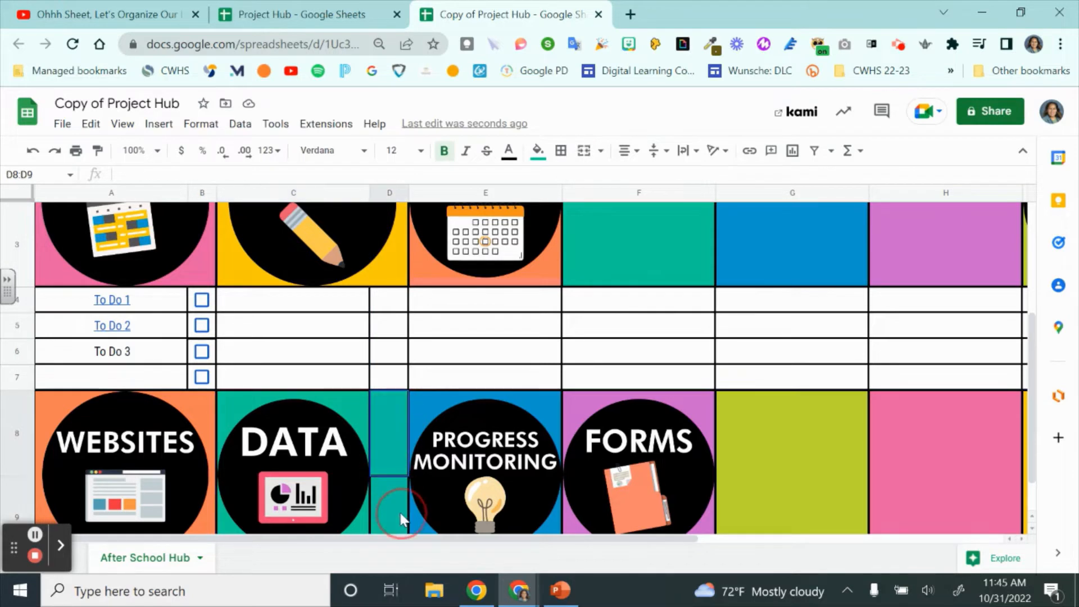
pyautogui.click(583, 151)
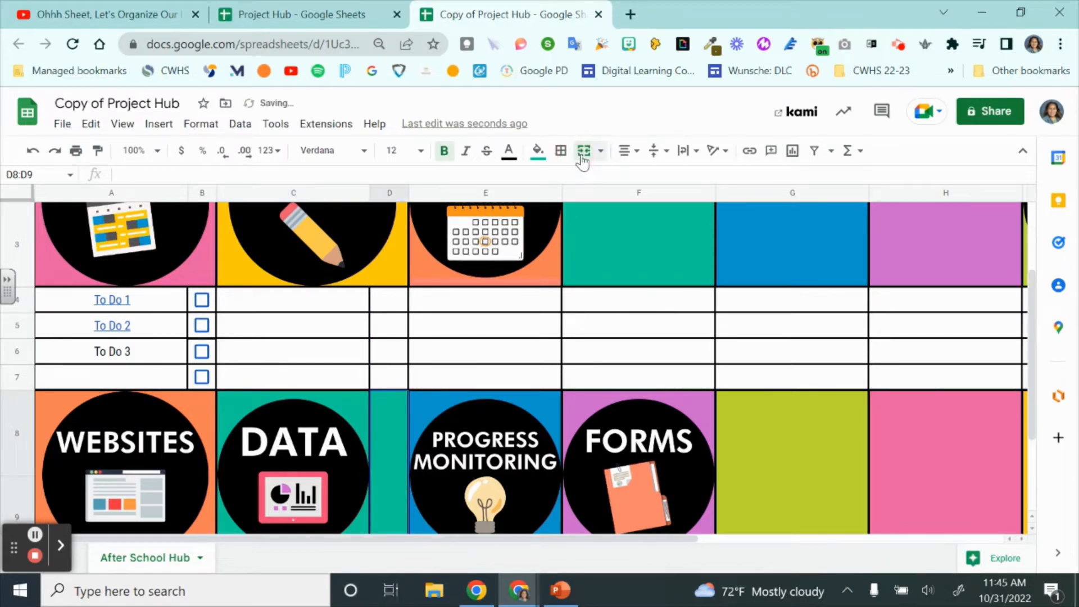
# Merge the Data header with the green cell beside it across C8:D9
pyautogui.click(267, 458)
pyautogui.keyDown('shift'); pyautogui.click(396, 457); pyautogui.keyUp('shift')
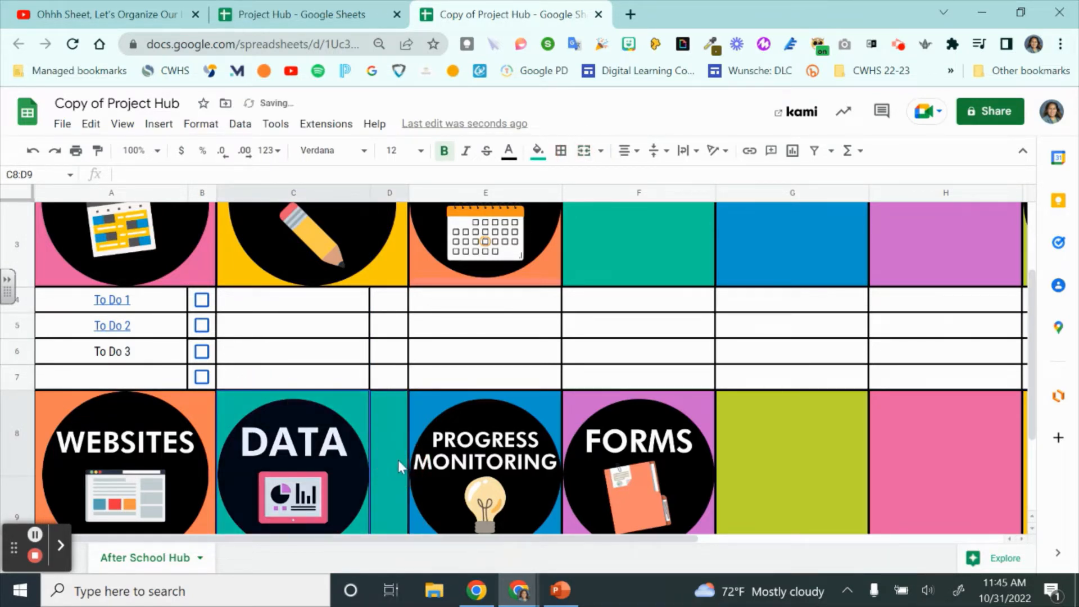
pyautogui.click(583, 150)
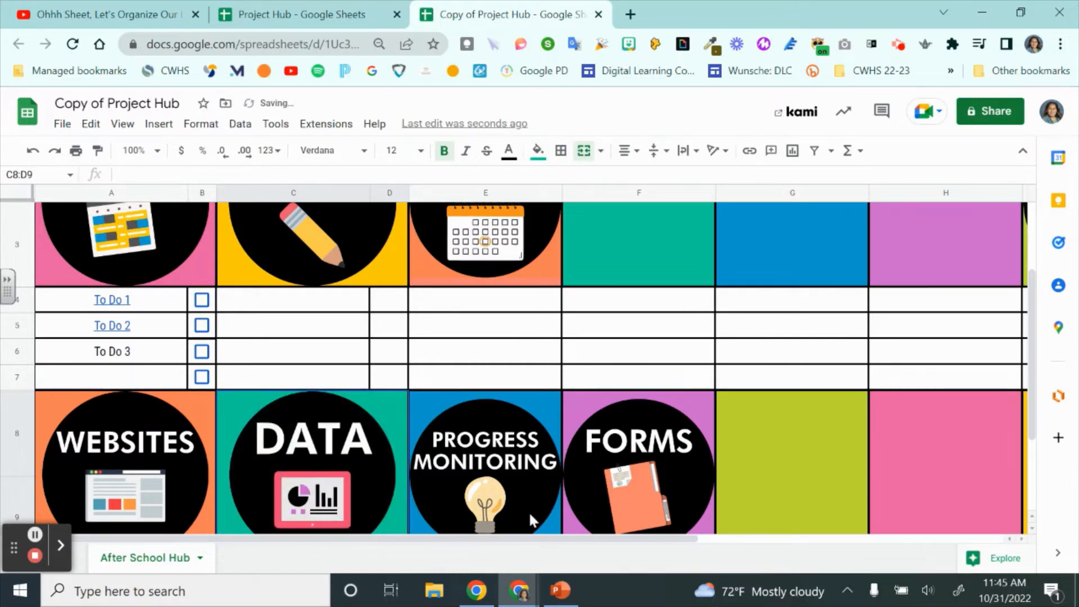
pyautogui.click(614, 467)
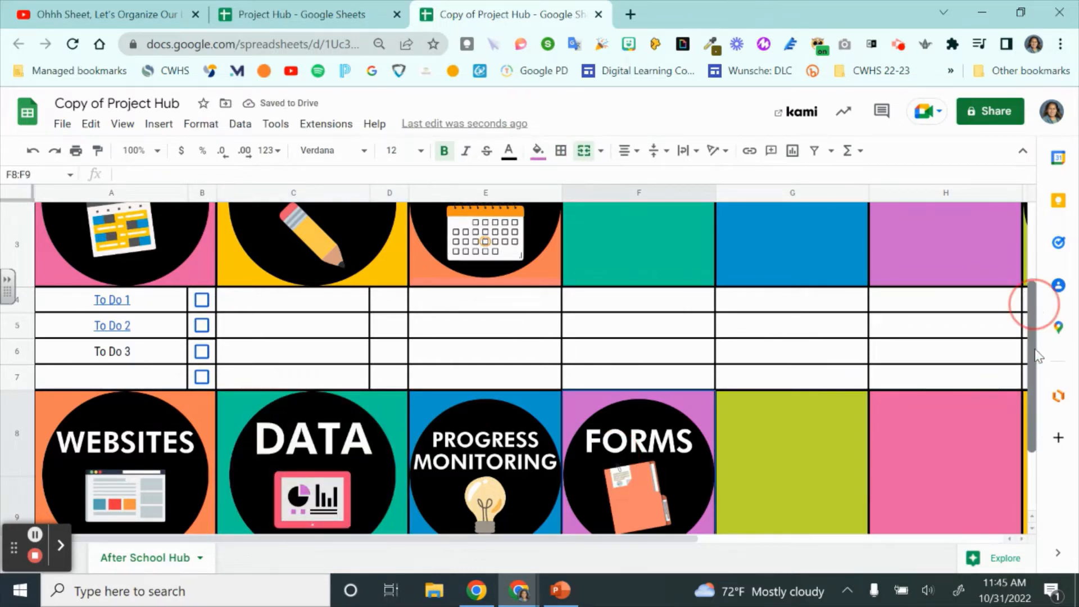
# Insert a checkbox in cell D4 under the Weekly To Do header
pyautogui.moveTo(1035, 349); pyautogui.dragTo(1035, 274)
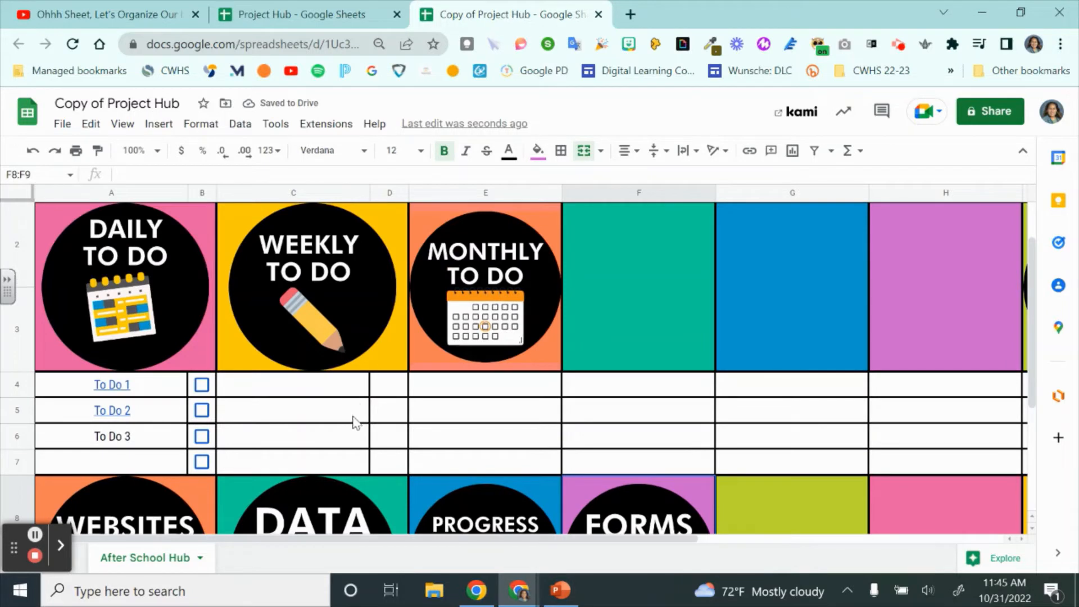
pyautogui.click(384, 393)
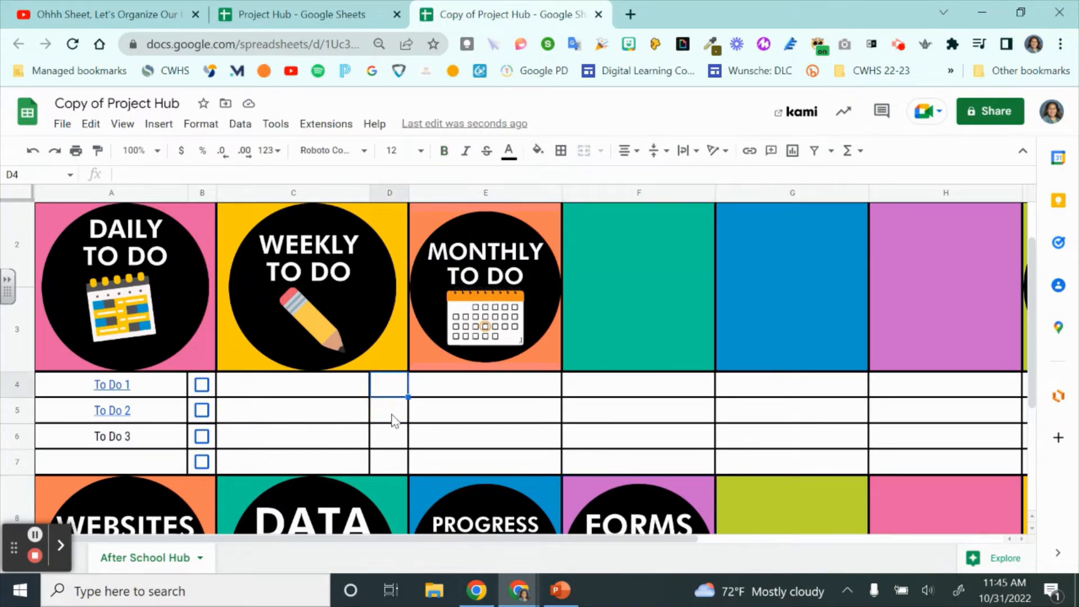
pyautogui.click(386, 418)
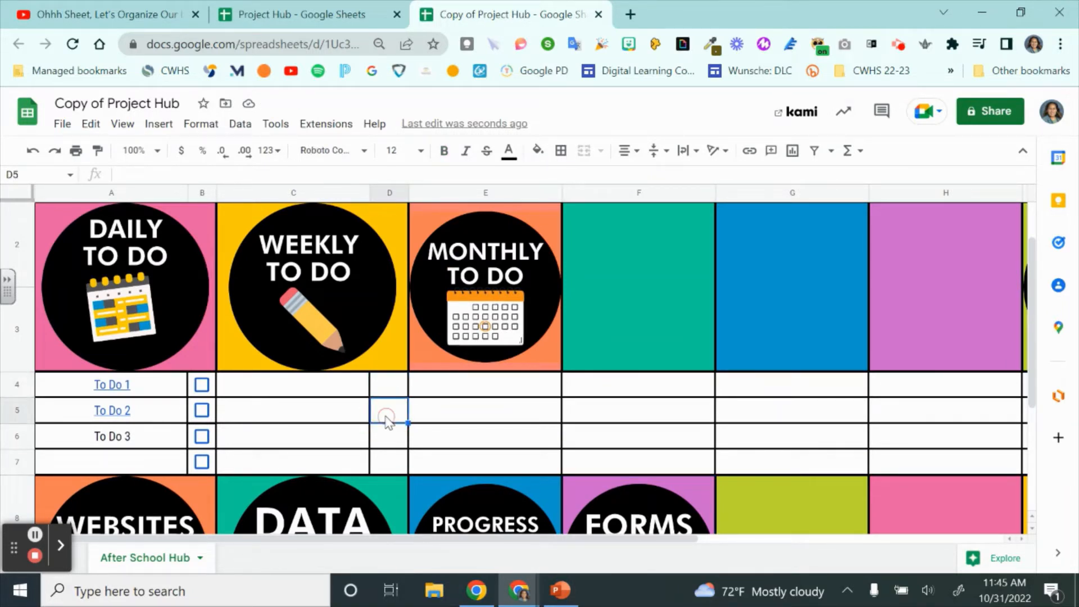
pyautogui.click(381, 380)
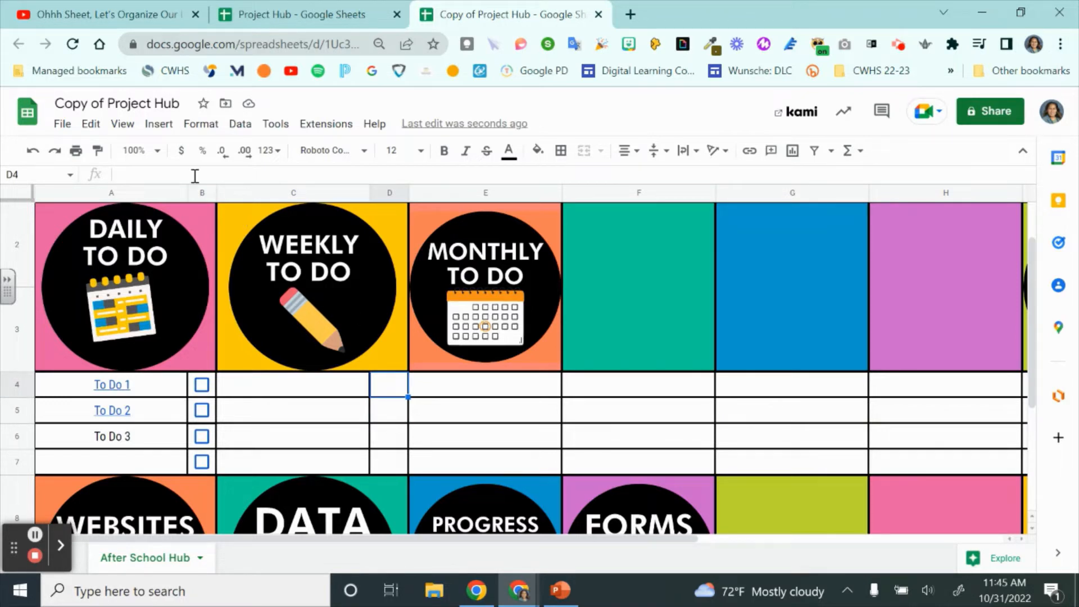
pyautogui.click(159, 125)
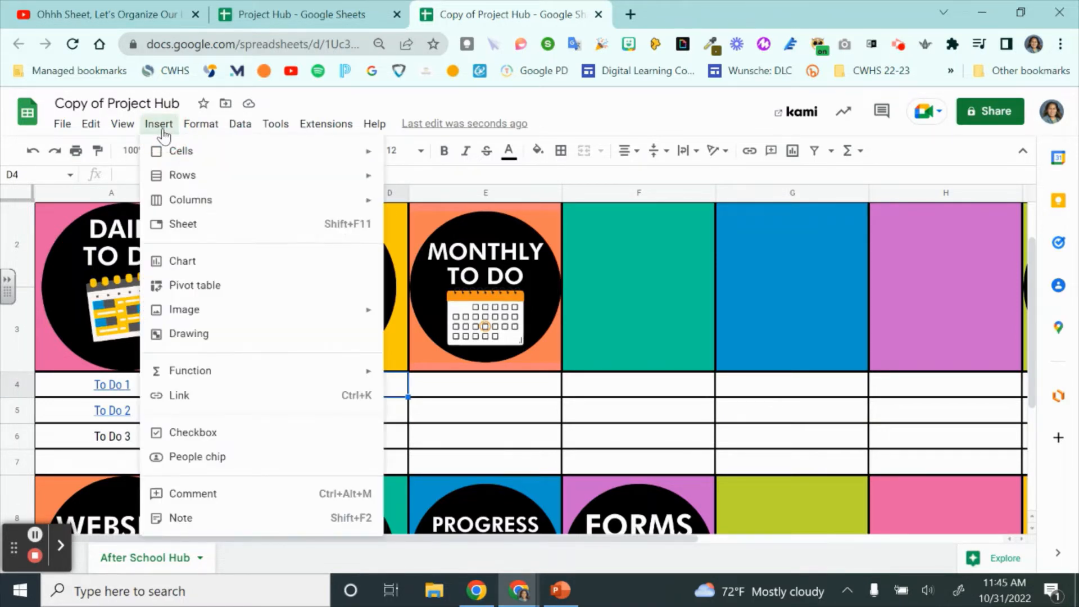
pyautogui.click(207, 441)
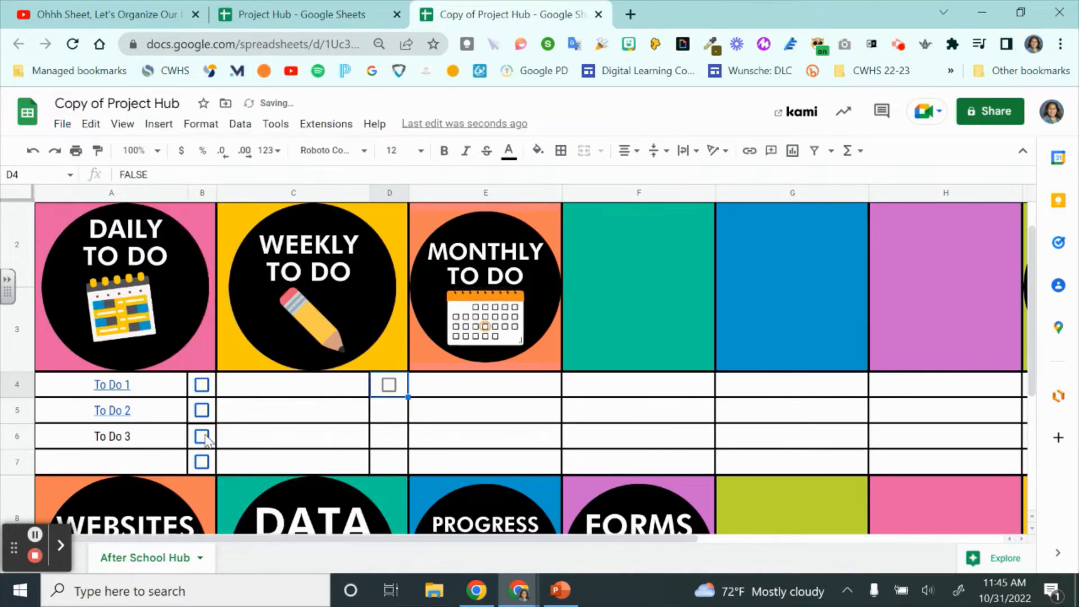
# Test the new checkbox in D4 by ticking and unticking it
pyautogui.click(402, 412)
pyautogui.click(388, 385)
pyautogui.click(390, 386)
pyautogui.click(408, 401)
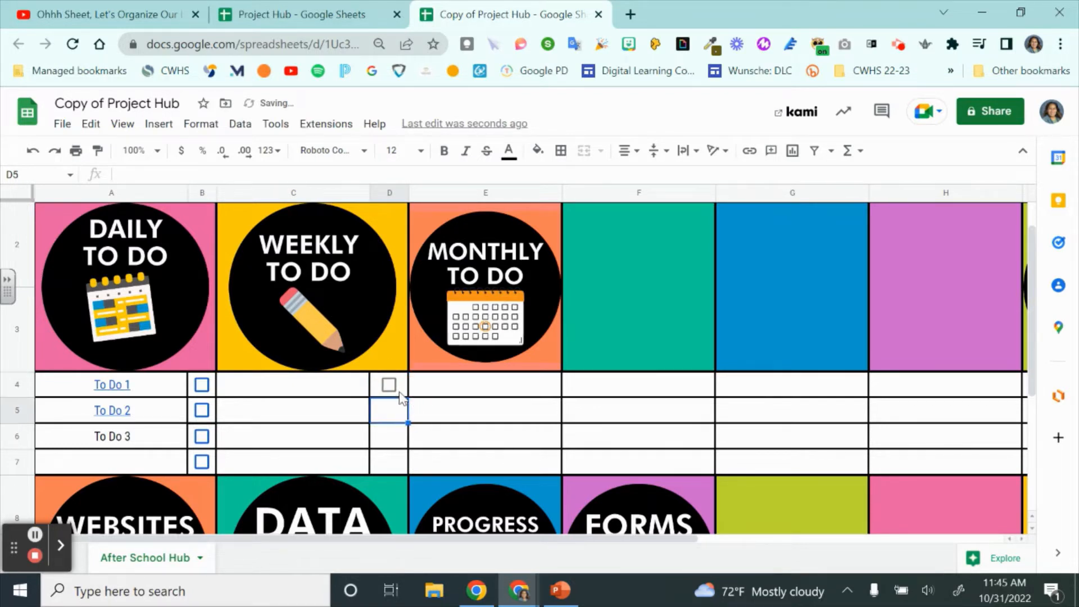
# Fill the checkbox in D4 down into D5 under the Weekly To Do header
pyautogui.click(400, 391)
pyautogui.click(407, 397)
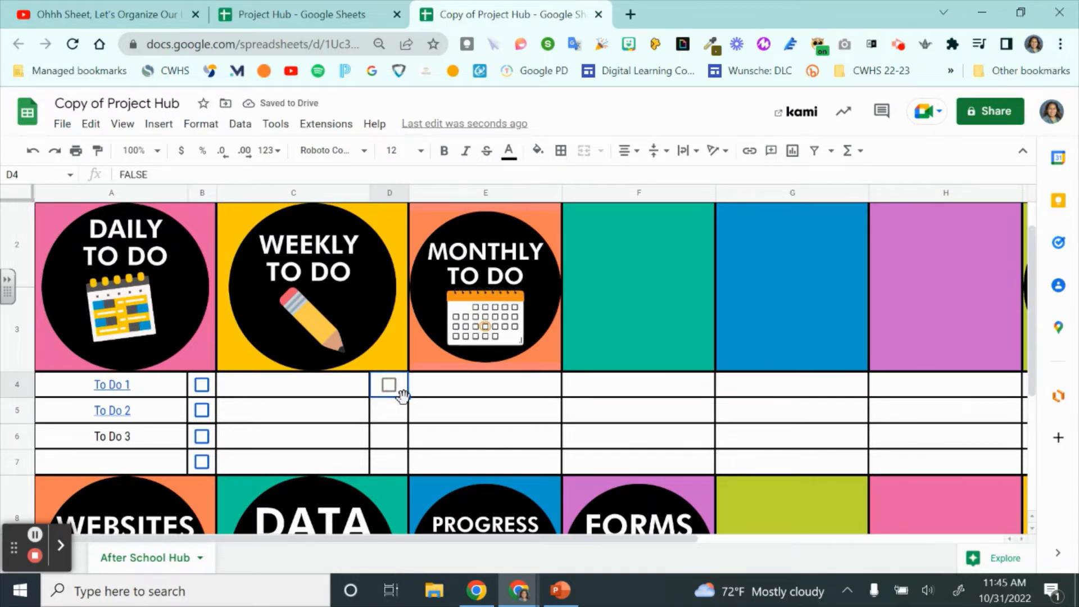
pyautogui.click(410, 399)
pyautogui.moveTo(409, 398); pyautogui.dragTo(408, 422)
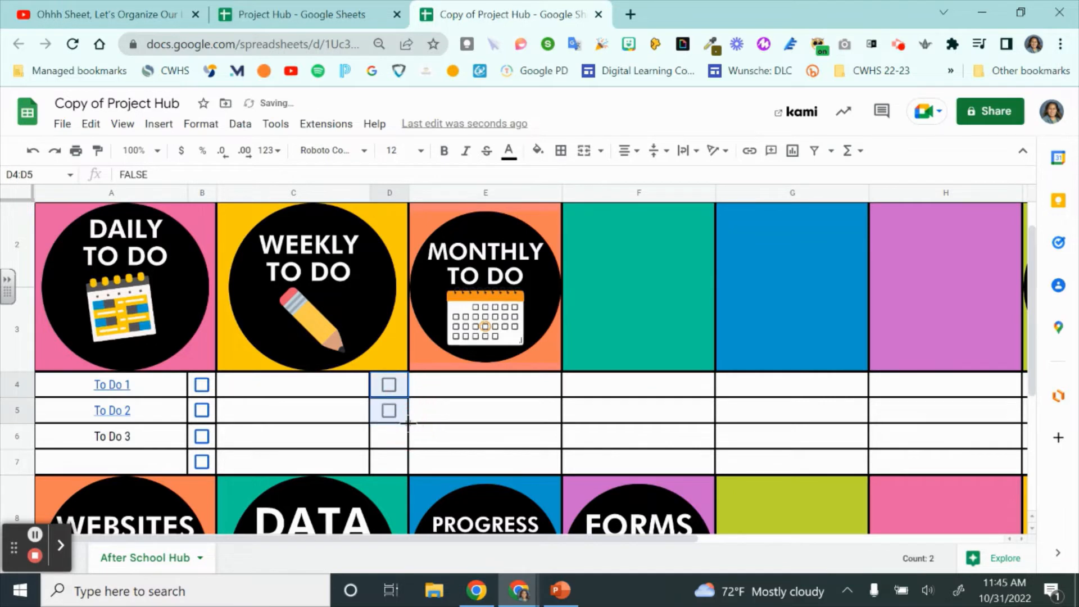
# Copy the checkbox from D5 and paste it into D6
pyautogui.click(399, 417)
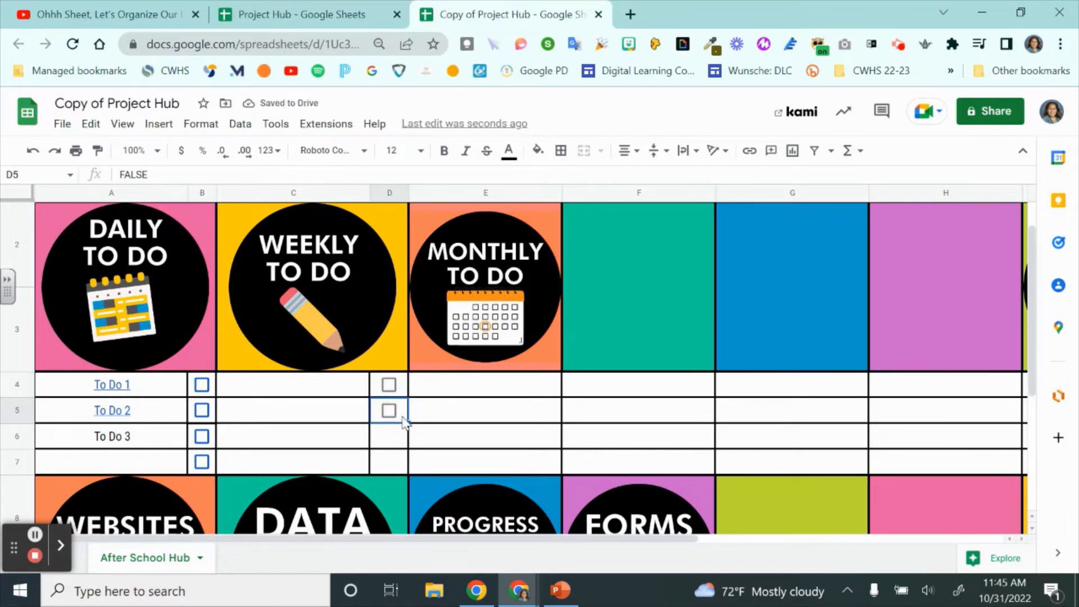
pyautogui.hotkey('ctrl', 'c')
pyautogui.click(402, 442)
pyautogui.hotkey('ctrl', 'v')
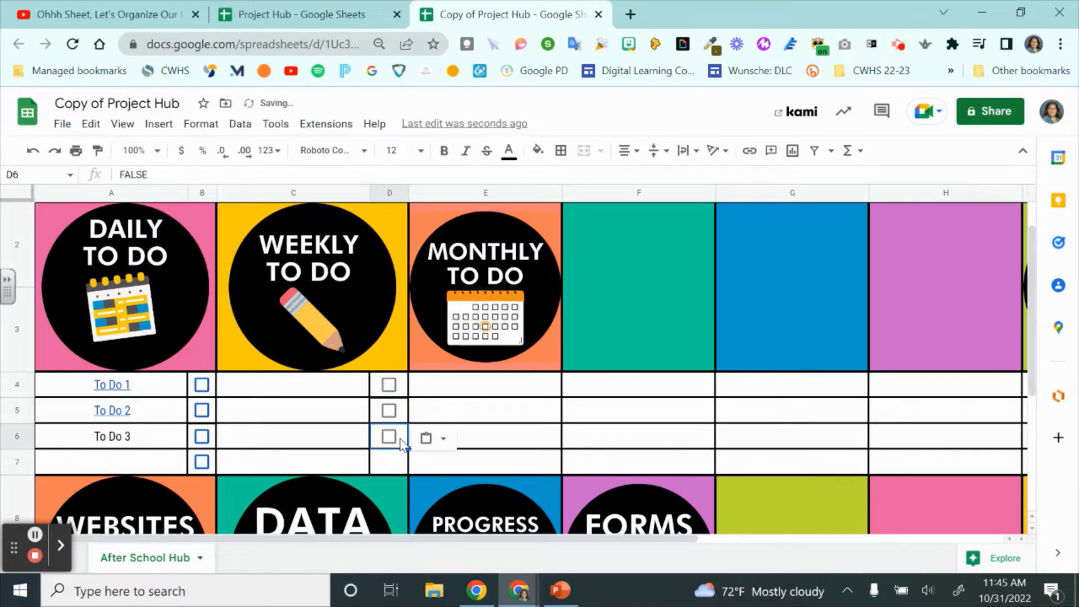
pyautogui.click(389, 385)
pyautogui.click(389, 387)
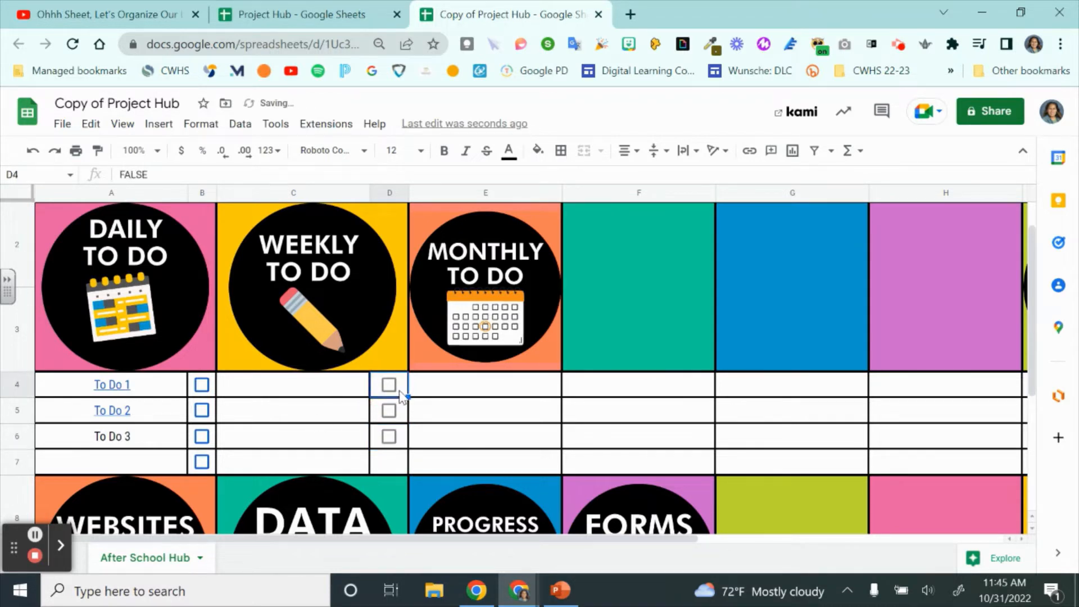
pyautogui.rightClick(402, 396)
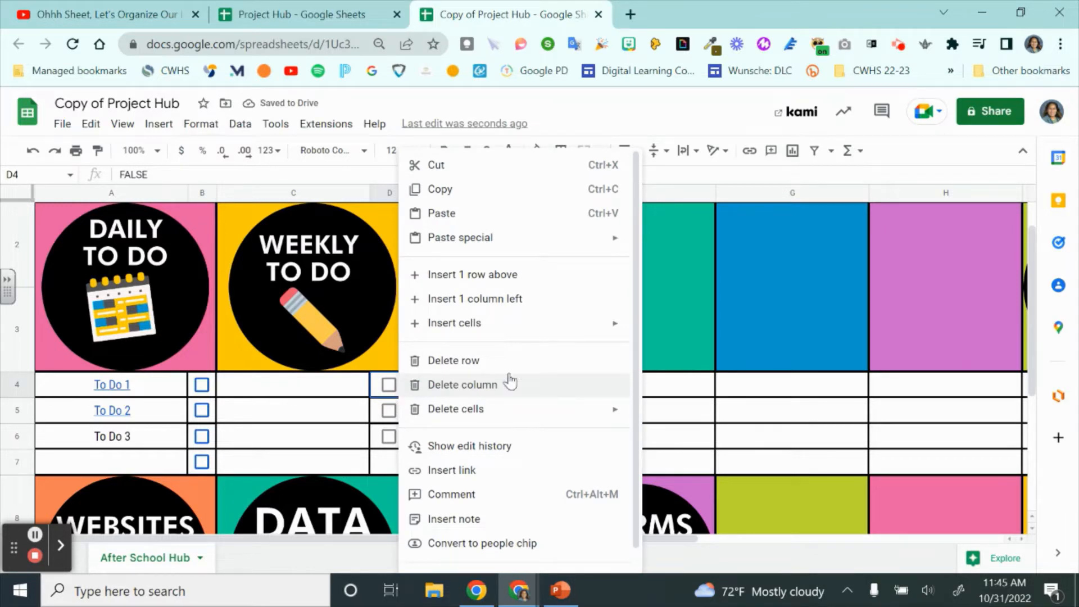
pyautogui.moveTo(637, 384); pyautogui.dragTo(635, 444)
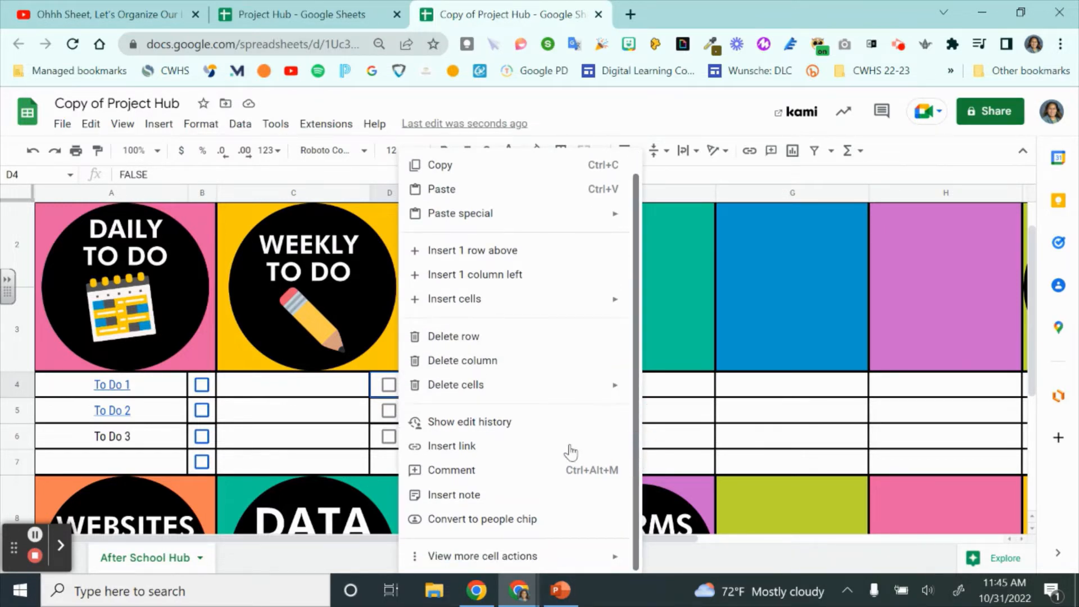
pyautogui.click(290, 423)
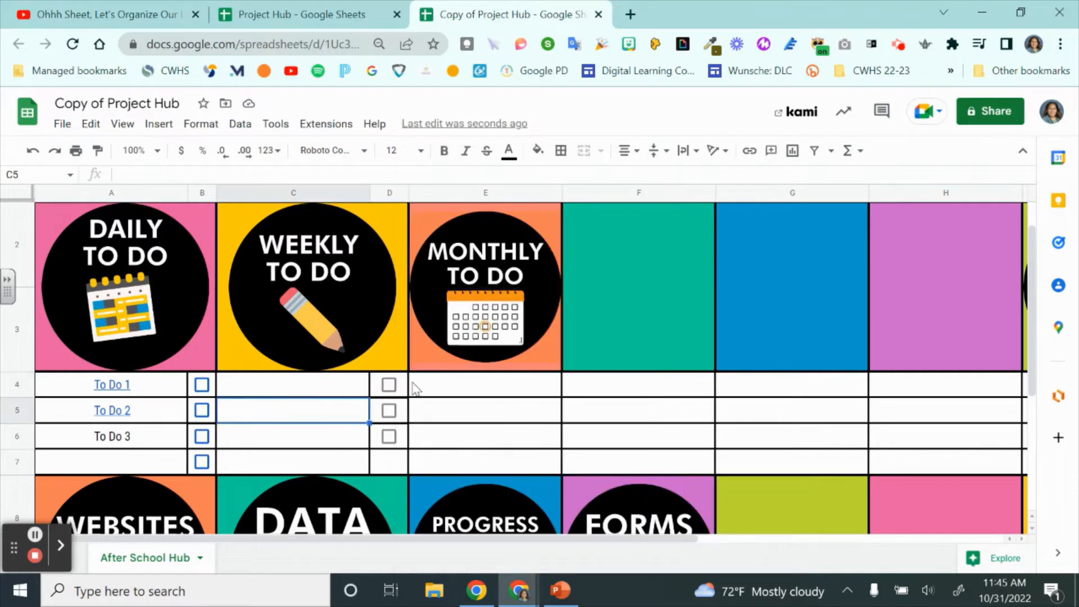
# Recolor the checkbox in D4, trying a light red shade before settling on bright red
pyautogui.click(402, 387)
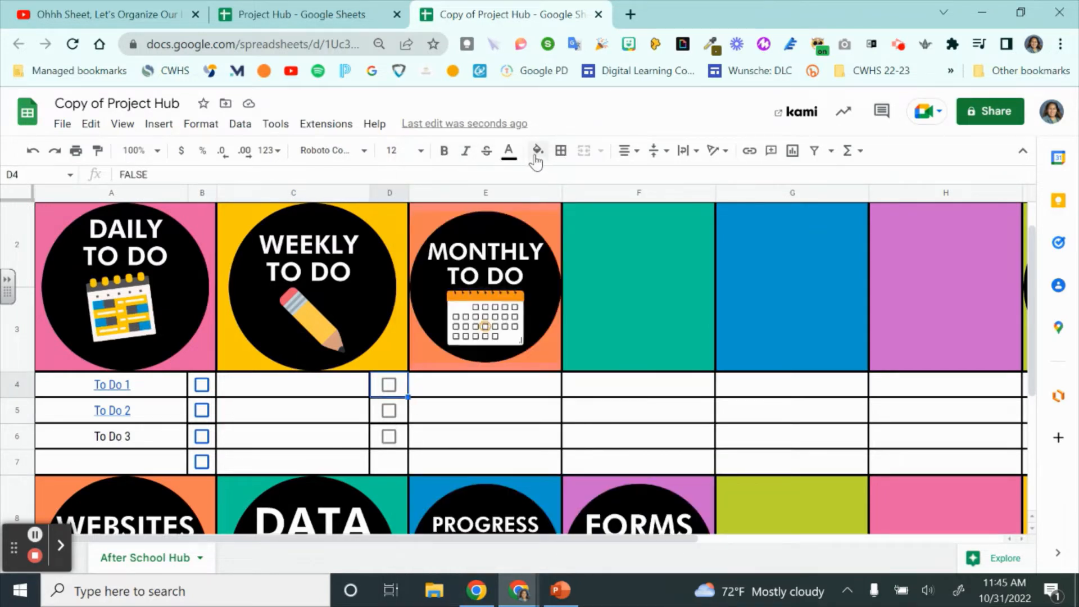
pyautogui.click(508, 151)
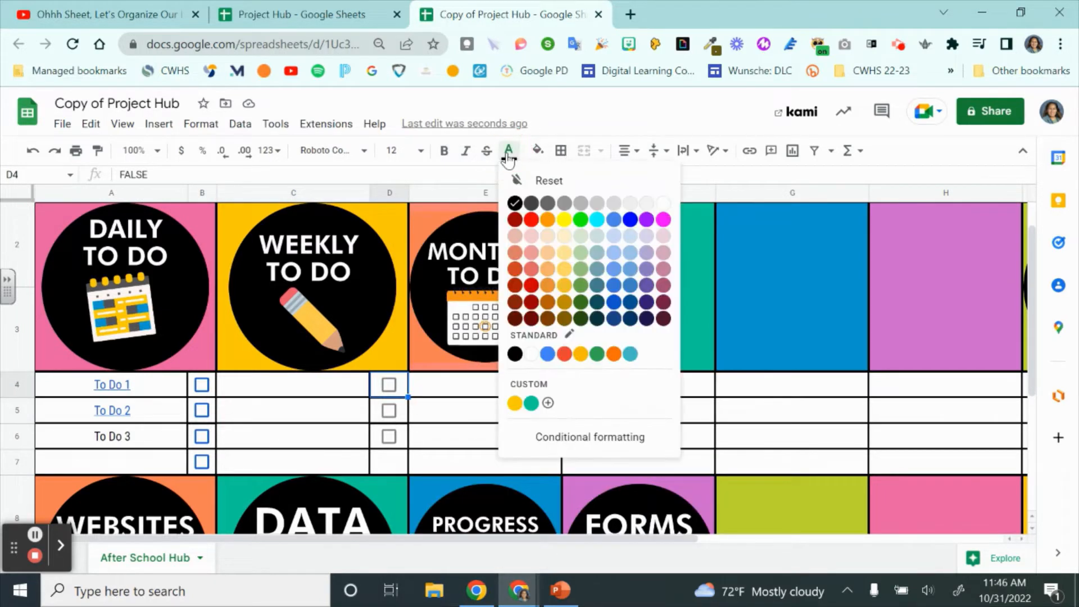
pyautogui.click(534, 224)
pyautogui.click(509, 151)
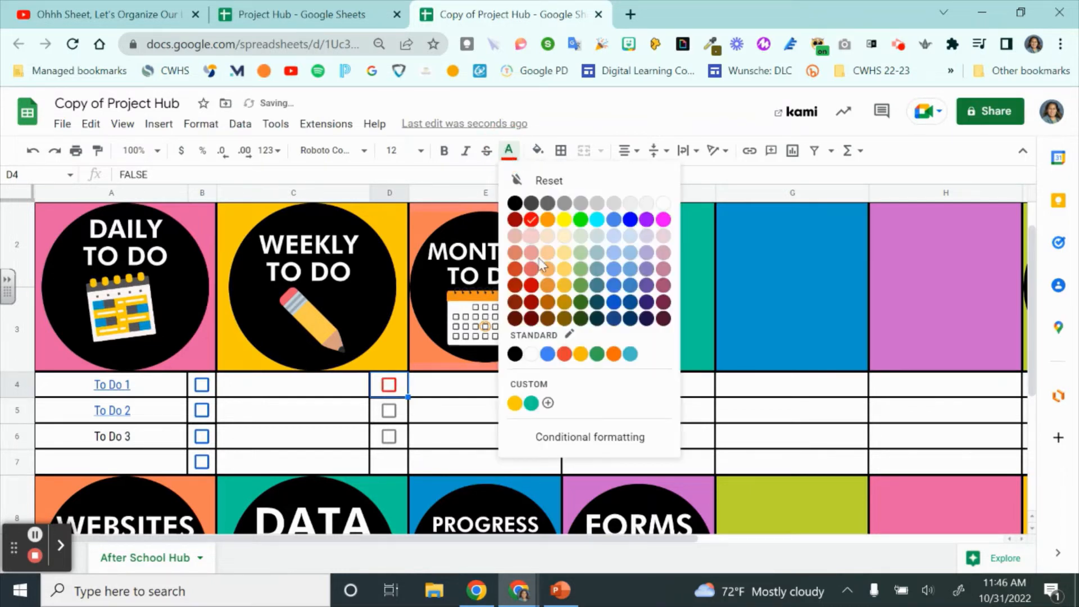
pyautogui.click(532, 270)
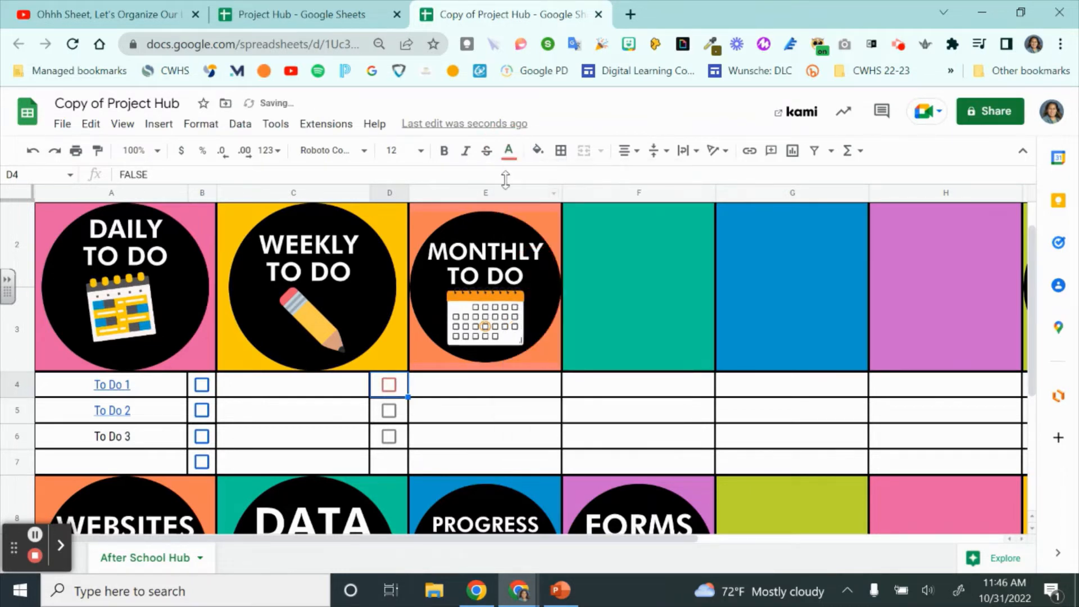
pyautogui.click(503, 153)
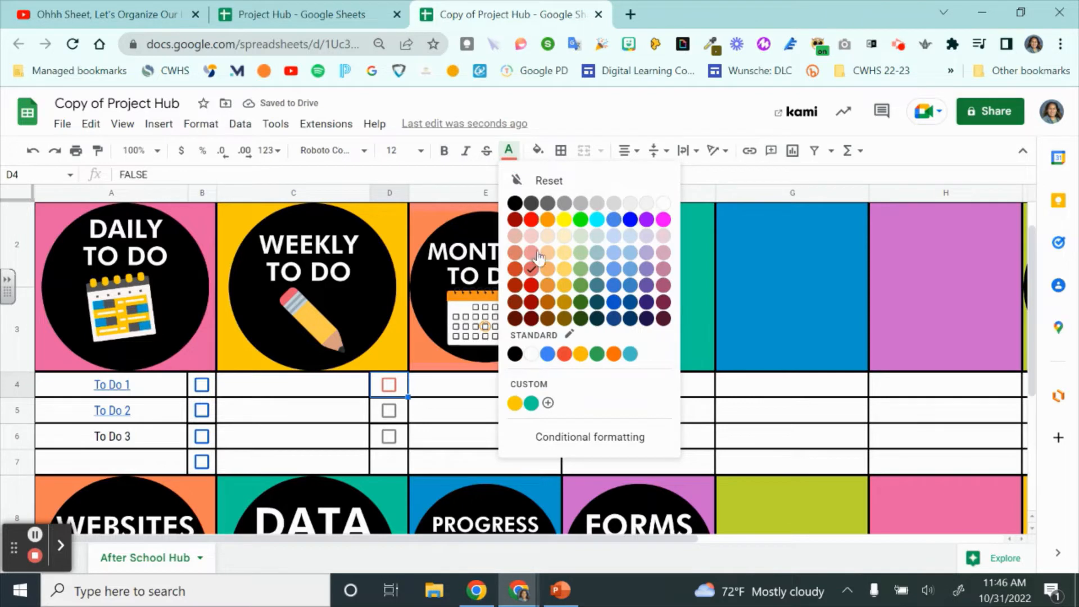
pyautogui.click(532, 220)
pyautogui.click(397, 410)
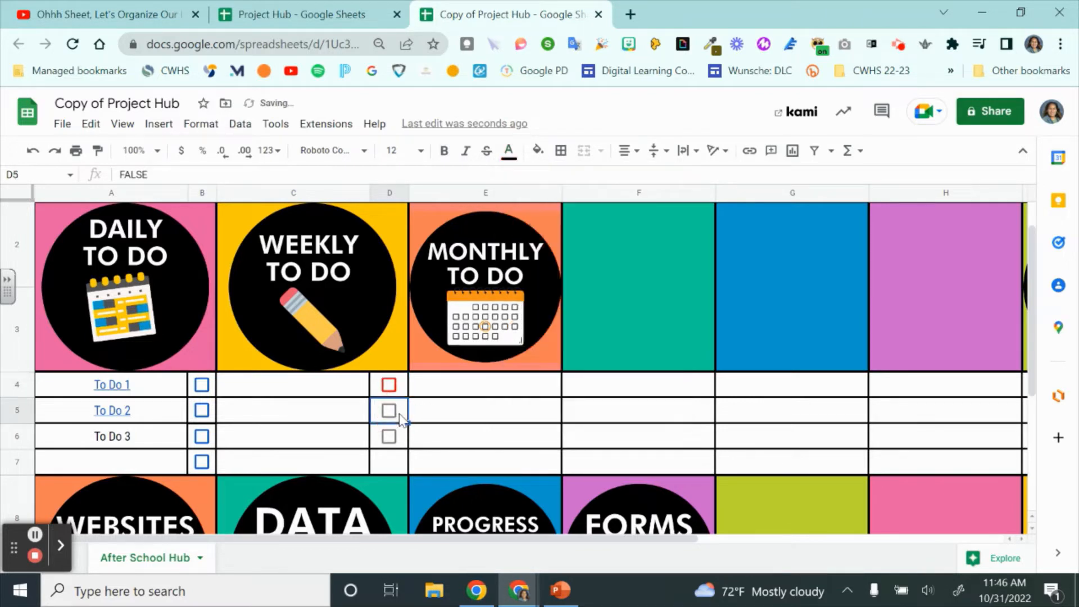
# Fill the red checkbox in D4 down through D7
pyautogui.click(390, 385)
pyautogui.click(388, 385)
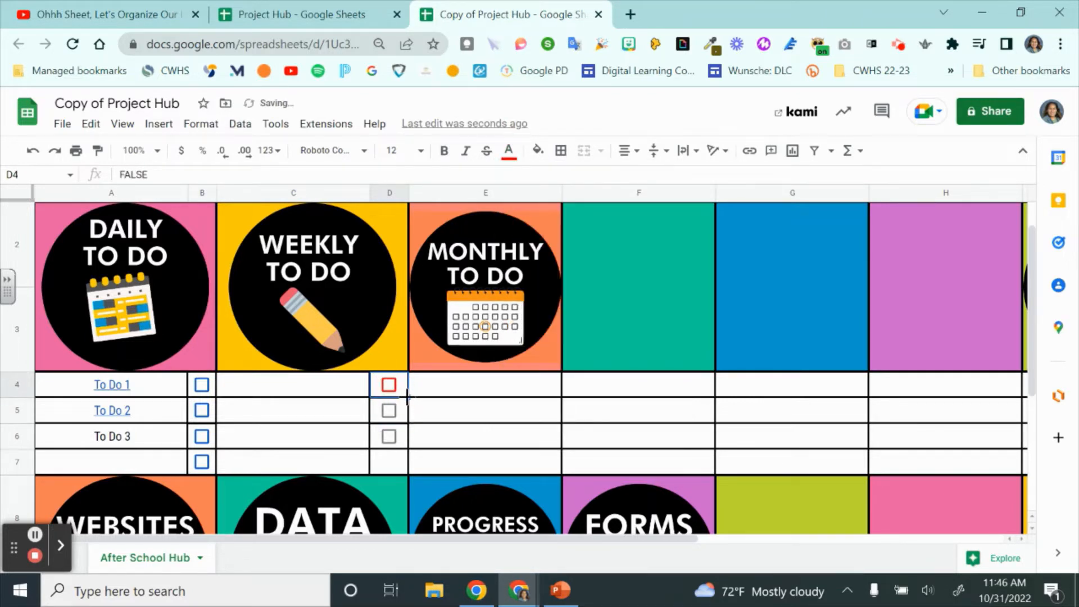
pyautogui.moveTo(408, 398); pyautogui.dragTo(408, 465)
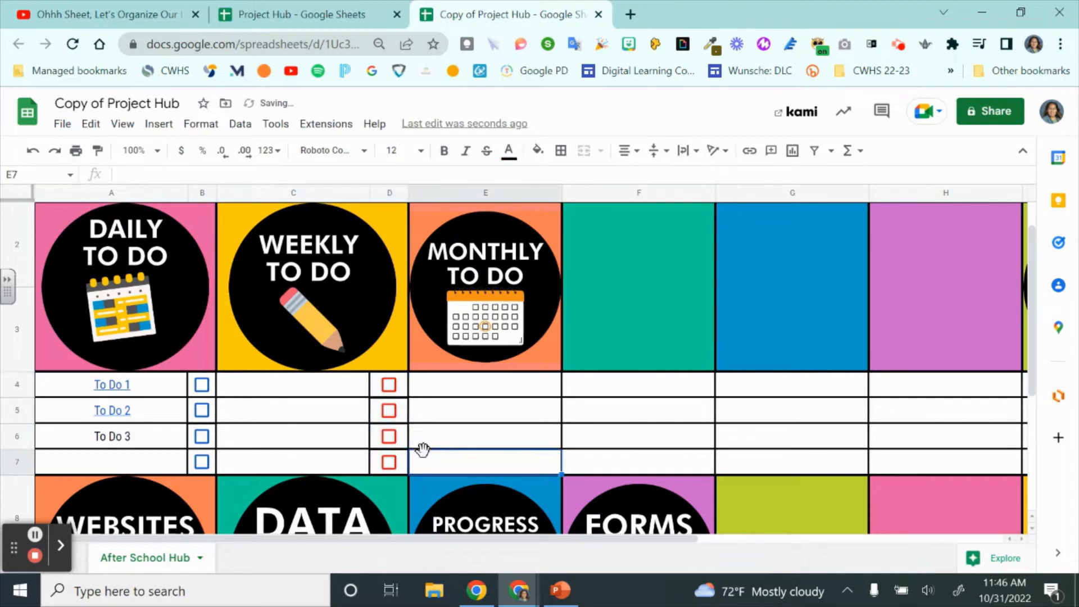
# Enter "Example 1" in cell C4 as the first Weekly To Do item
pyautogui.click(349, 388)
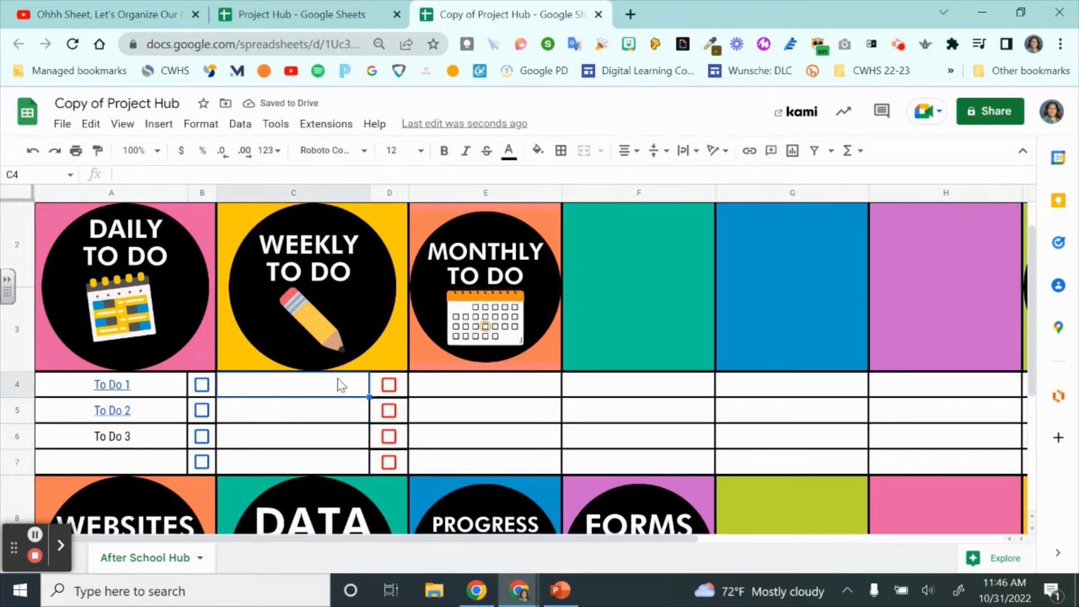
pyautogui.write('Exampke')
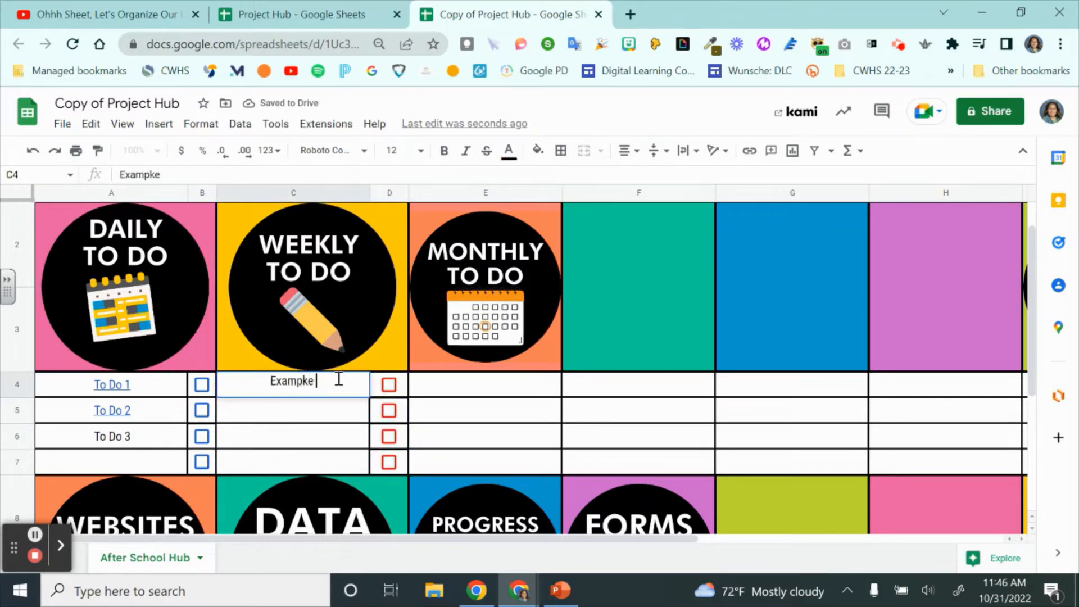
pyautogui.press('BackSpace')
pyautogui.press('BackSpace')
pyautogui.write('l1')
pyautogui.press('BackSpace')
pyautogui.press('BackSpace')
pyautogui.press('BackSpace')
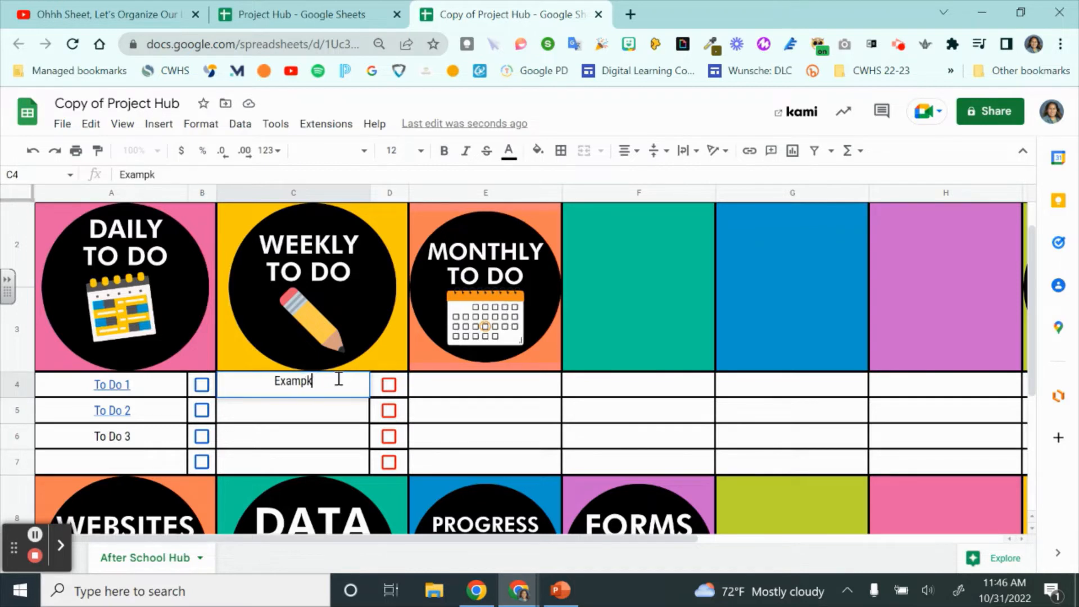
pyautogui.press('BackSpace')
pyautogui.write('le 1')
pyautogui.press('Return')
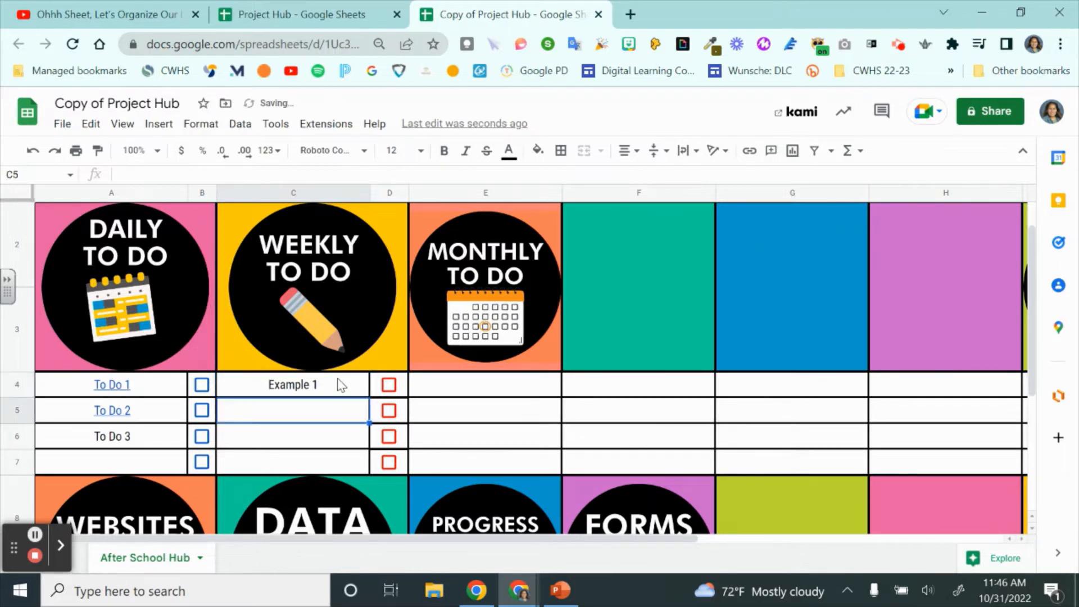
# Enter "Example 2" in C5 and "Example 3" in C6 of the Weekly To Do list
pyautogui.write('Example ')
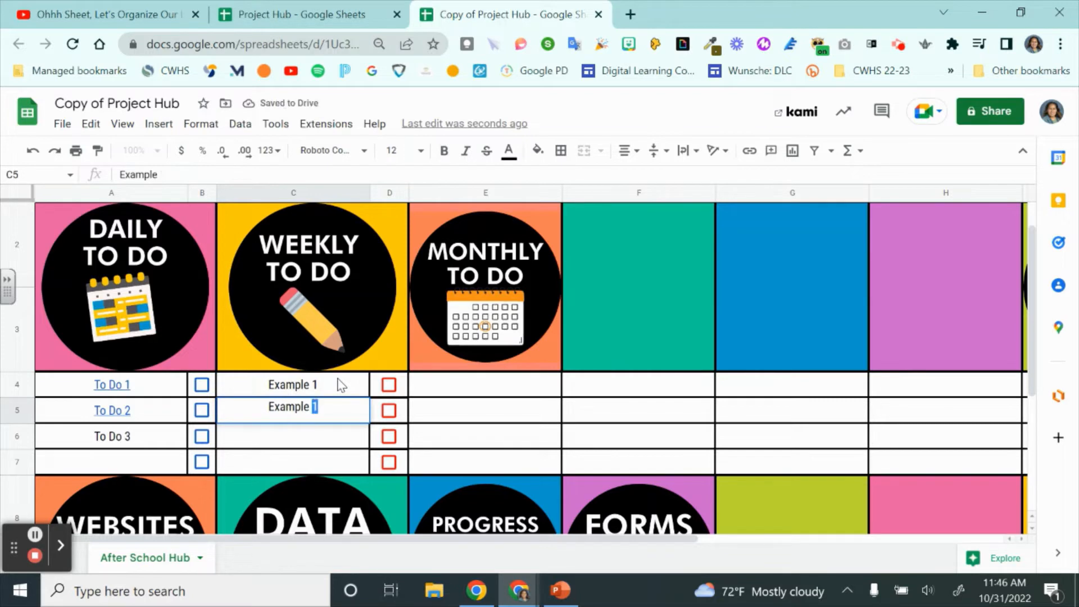
pyautogui.write('2')
pyautogui.press('Return')
pyautogui.write('Ex')
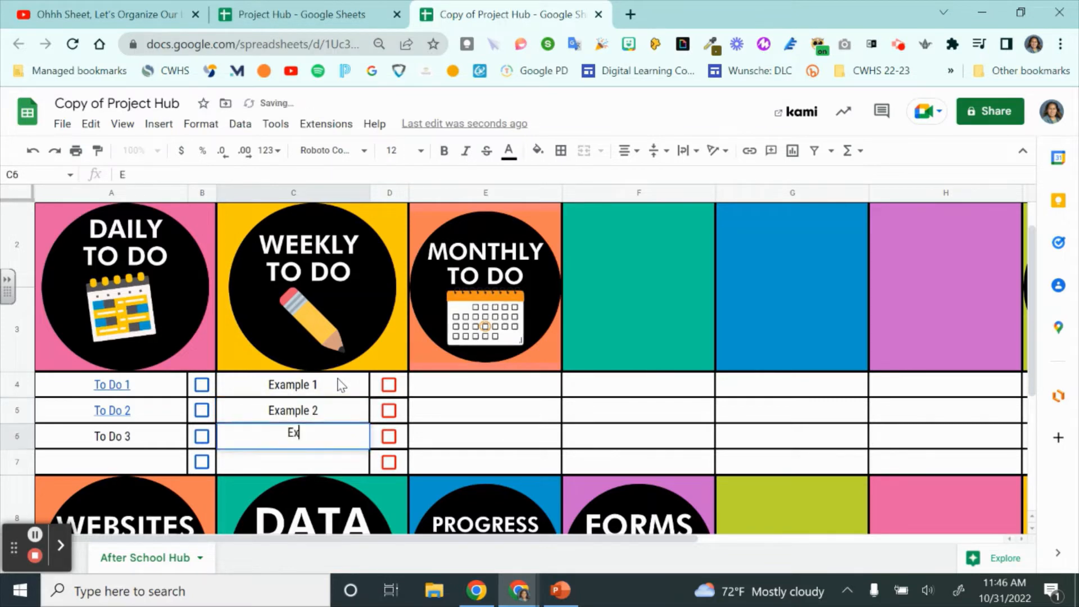
pyautogui.write('ample 3')
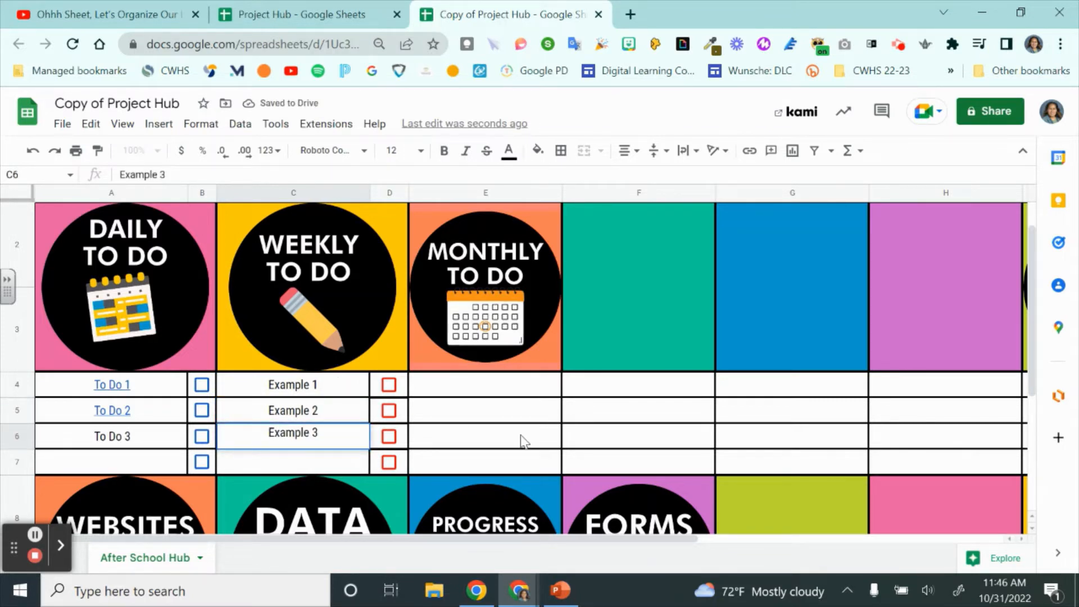
pyautogui.click(522, 442)
# Test the red checkbox beside Example 1 by ticking and unticking it
pyautogui.click(331, 394)
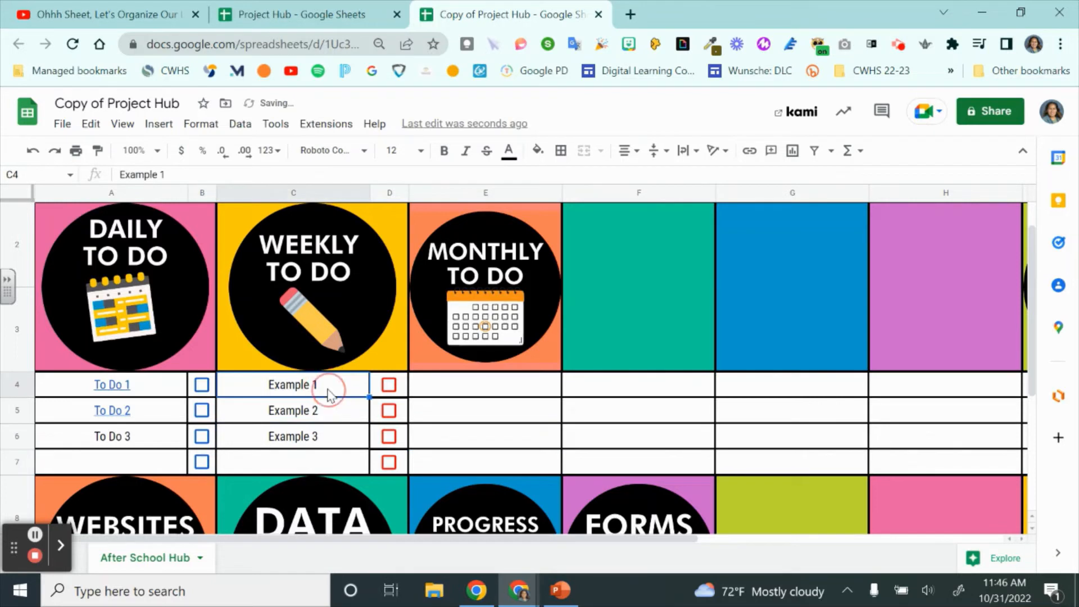
pyautogui.click(391, 387)
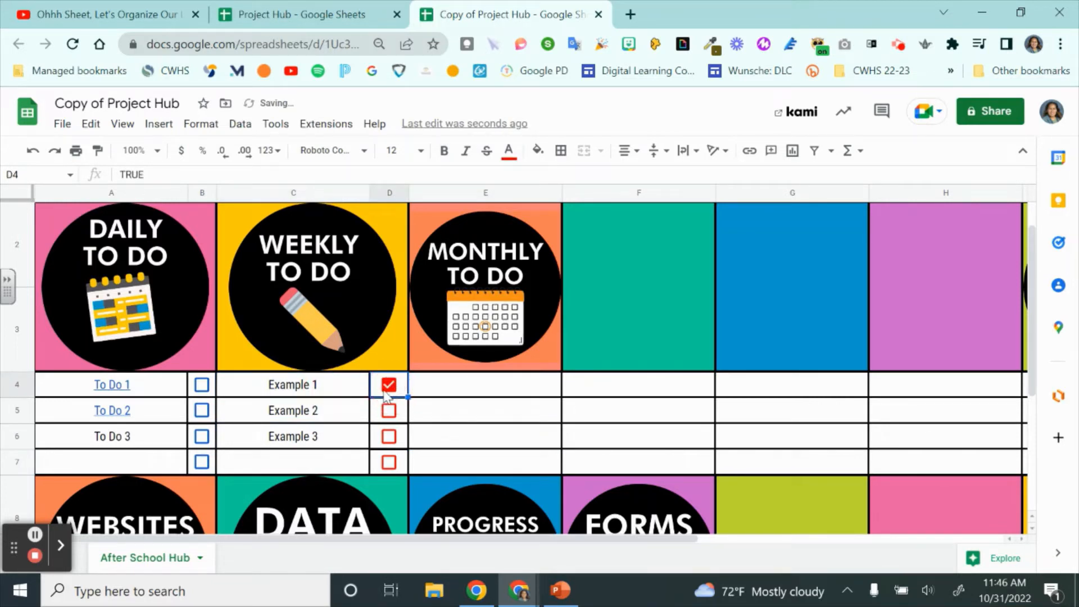
pyautogui.click(388, 388)
pyautogui.click(388, 388)
pyautogui.click(388, 387)
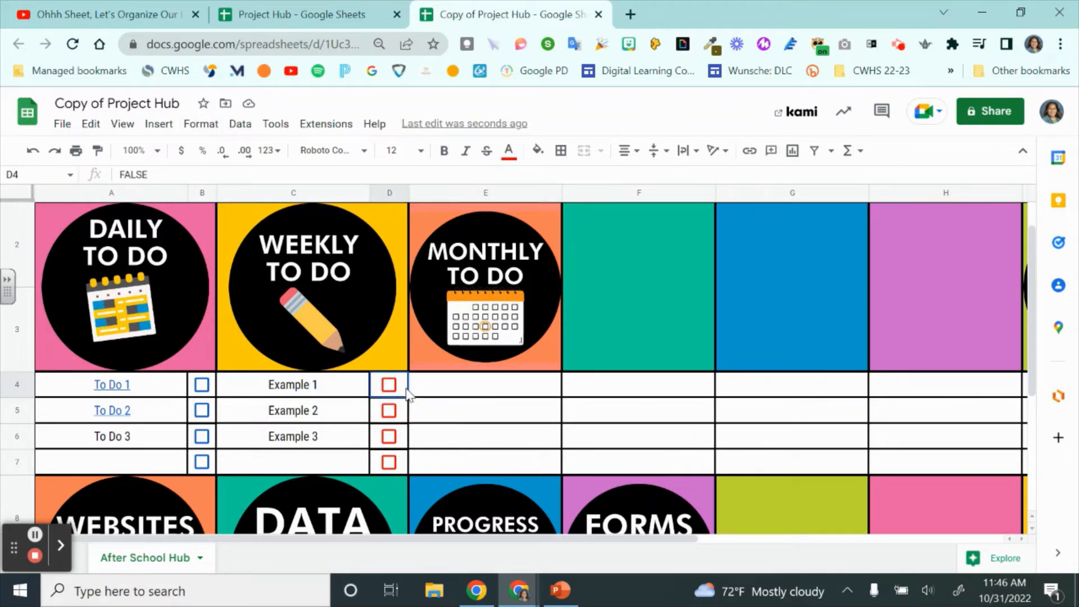
pyautogui.click(201, 124)
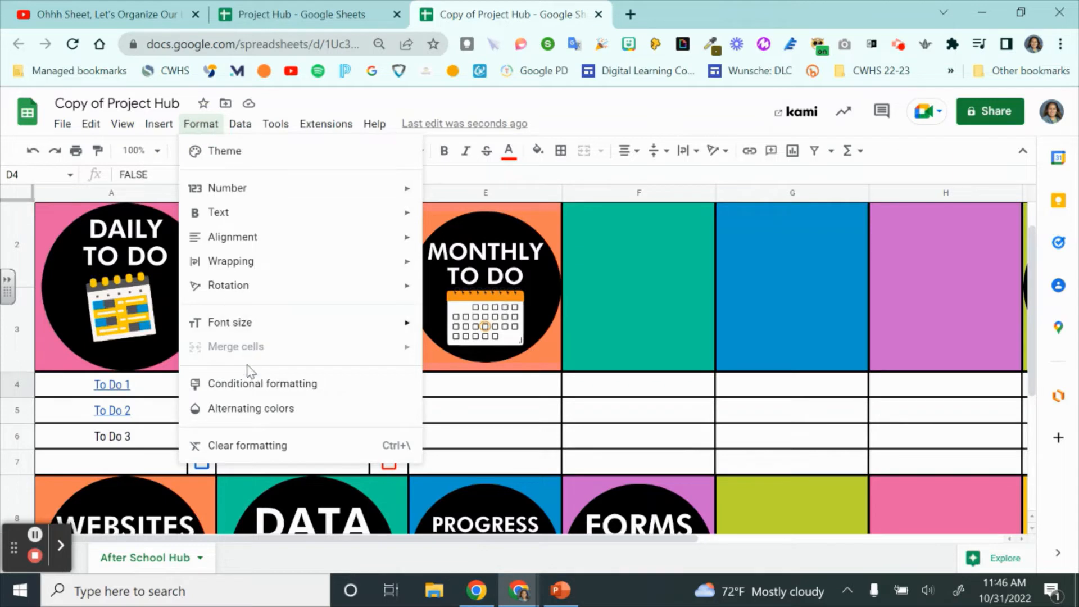
pyautogui.click(253, 385)
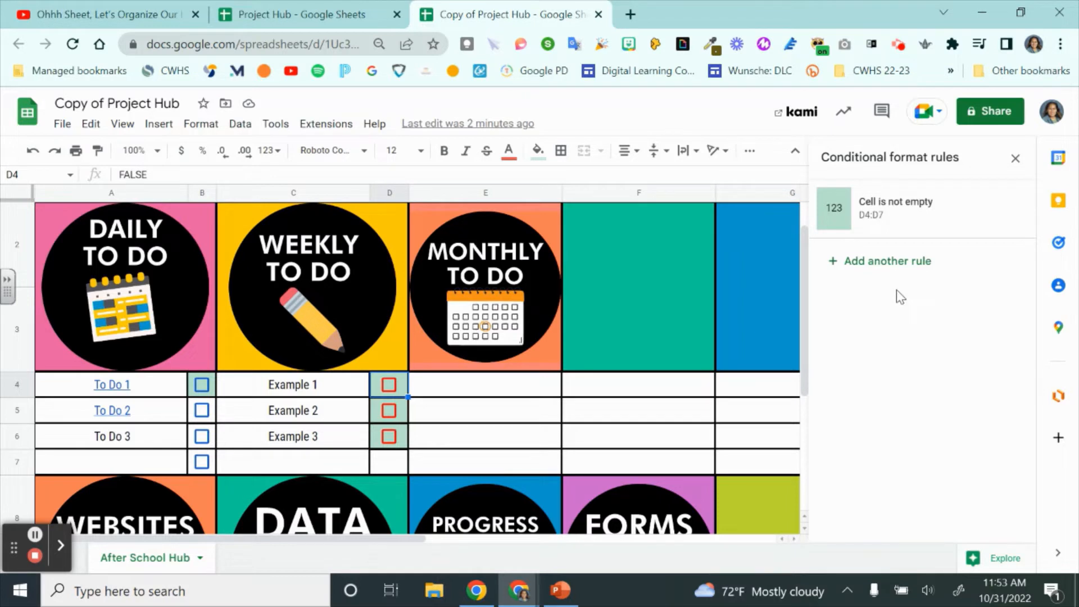
pyautogui.click(882, 263)
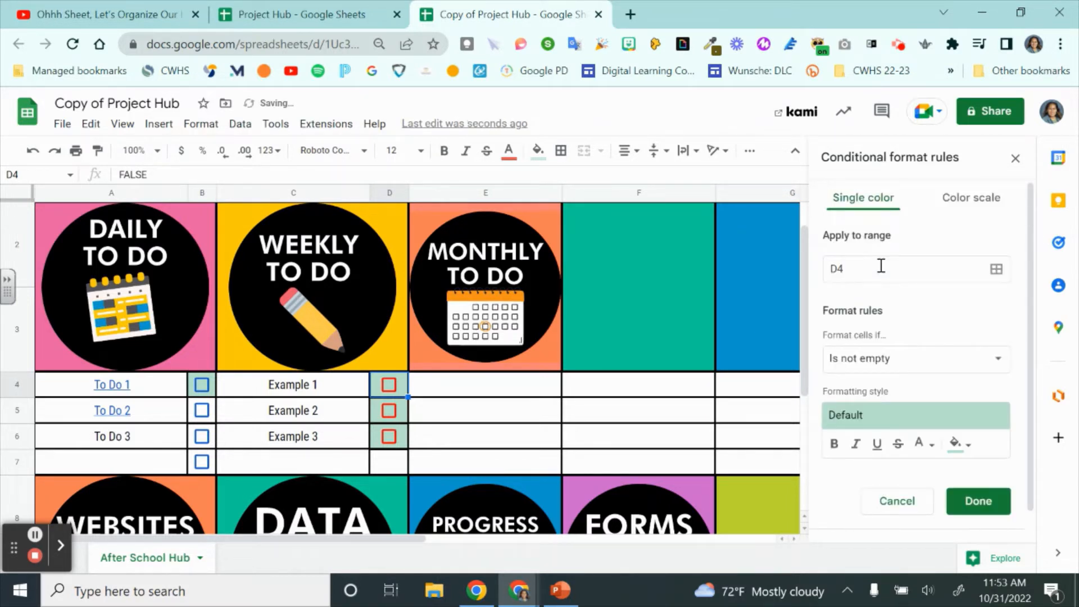
pyautogui.click(1014, 159)
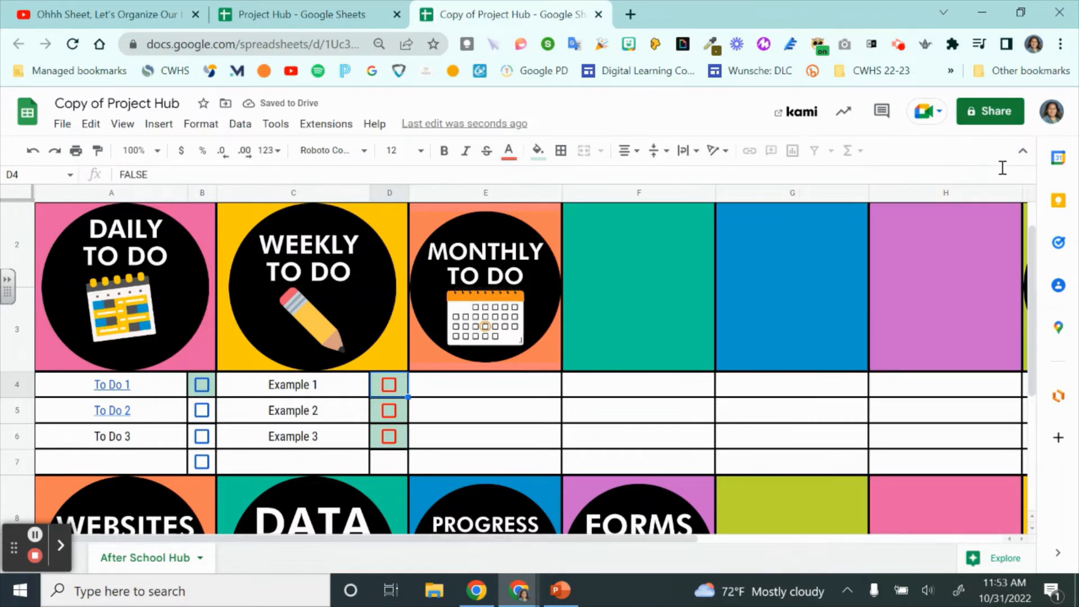
# Add a new single-color conditional formatting rule and set its range to C4
pyautogui.click(201, 124)
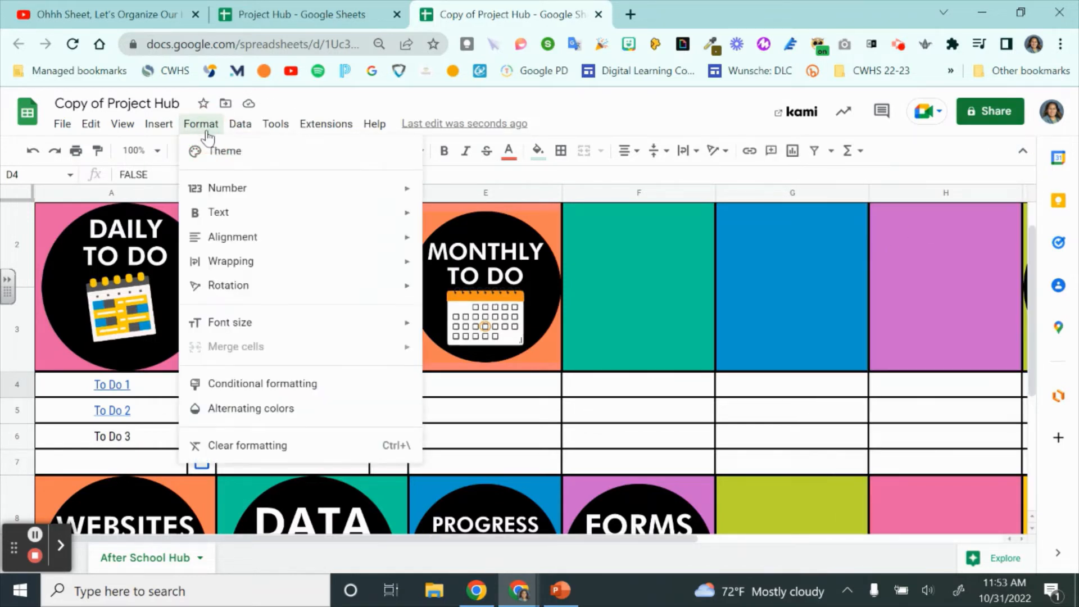
pyautogui.click(272, 388)
pyautogui.click(873, 329)
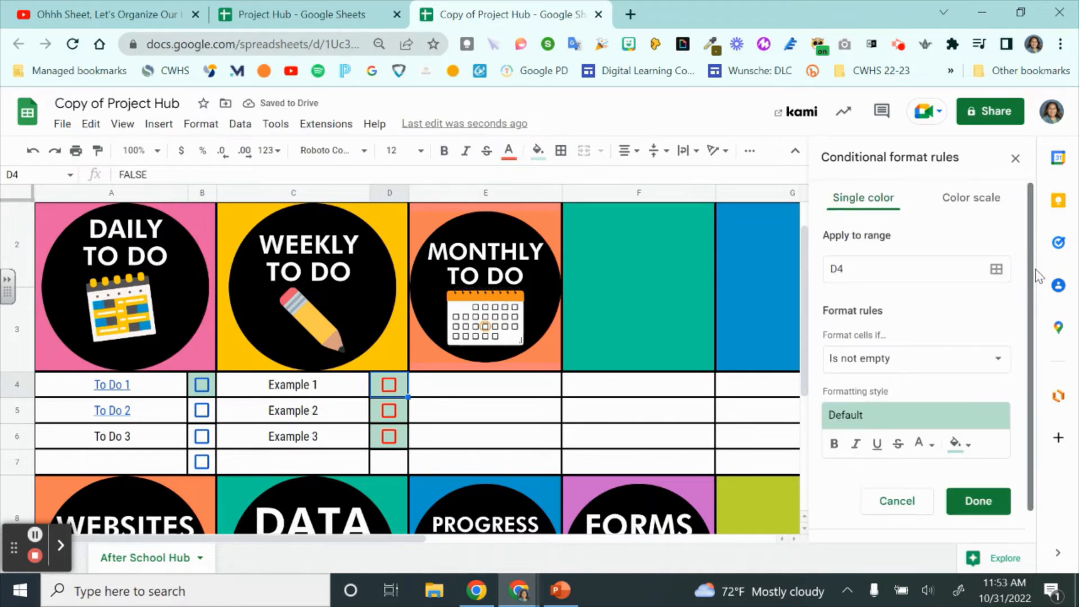
pyautogui.moveTo(1031, 265); pyautogui.dragTo(1032, 284)
pyautogui.click(856, 253)
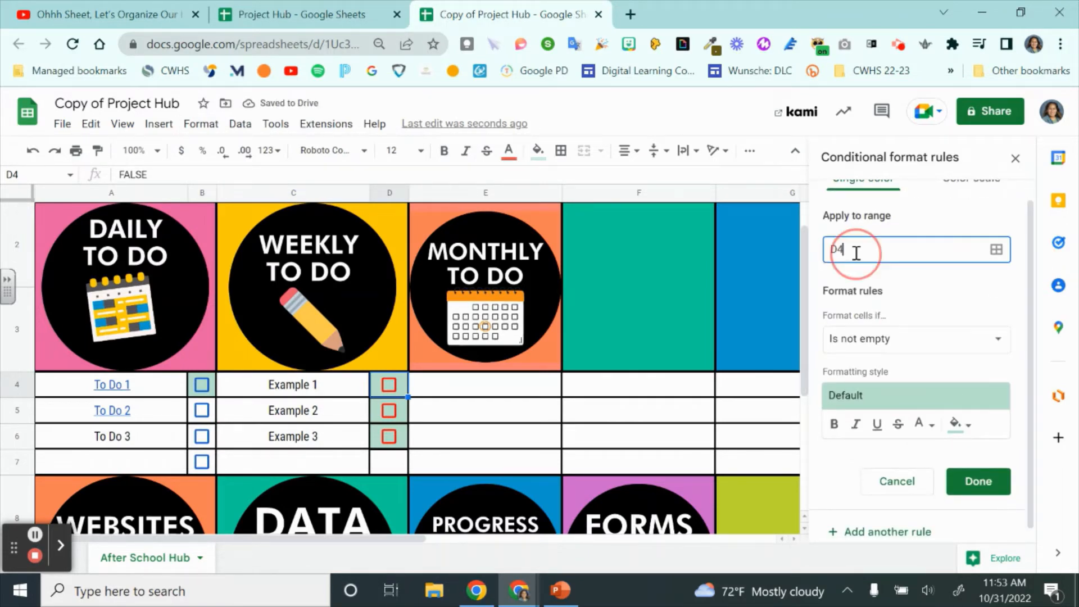
pyautogui.moveTo(855, 251); pyautogui.dragTo(815, 253)
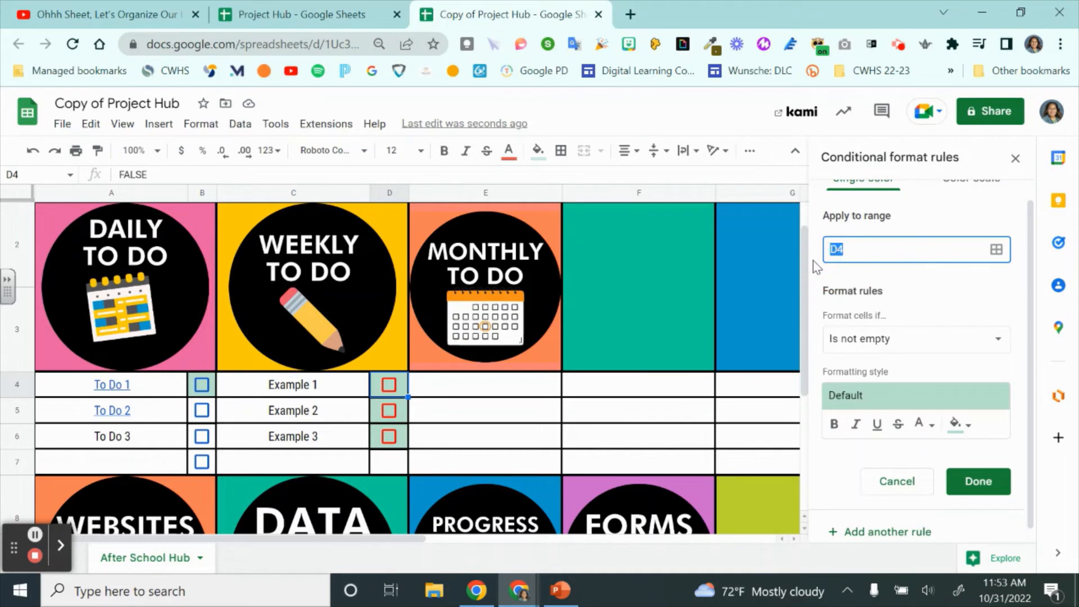
pyautogui.press('BackSpace')
pyautogui.write('C4')
# Set the C4 rule's condition to the custom formula =D4=TRUE
pyautogui.click(863, 343)
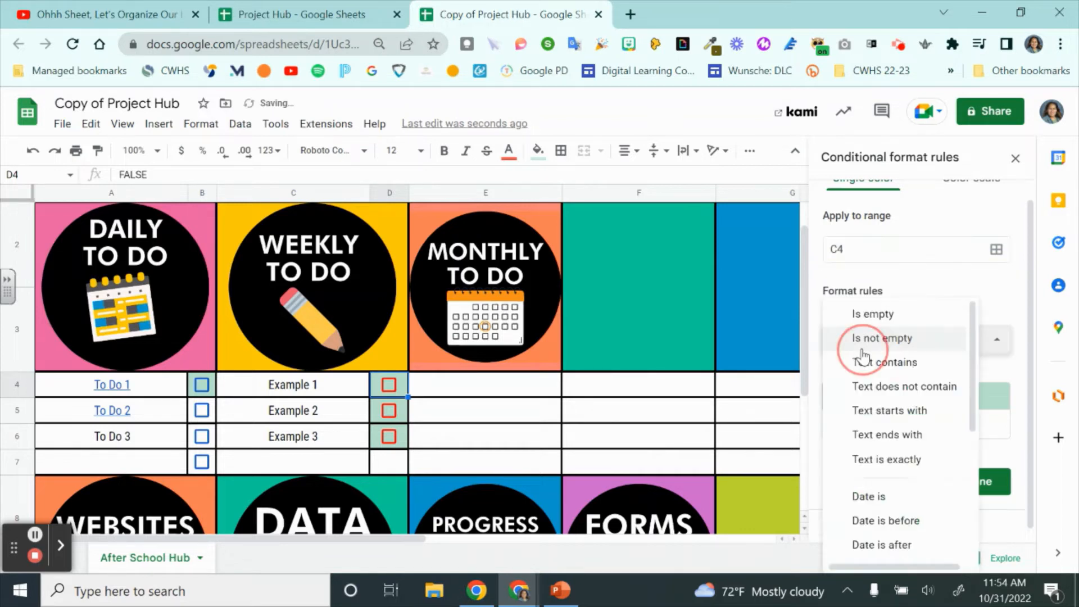
pyautogui.scroll(-5, 970, 316)
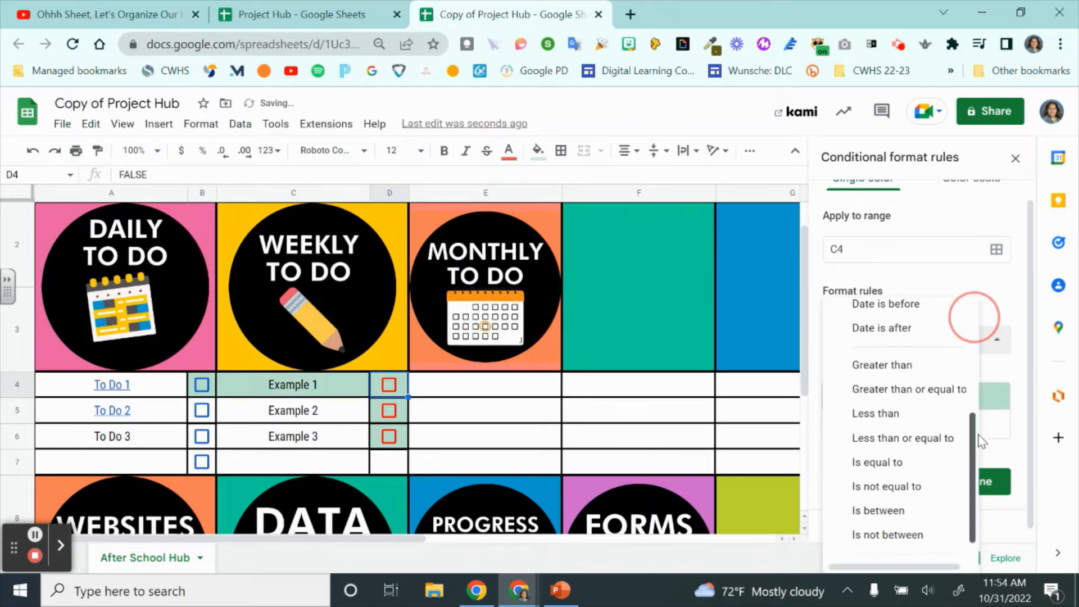
pyautogui.click(880, 543)
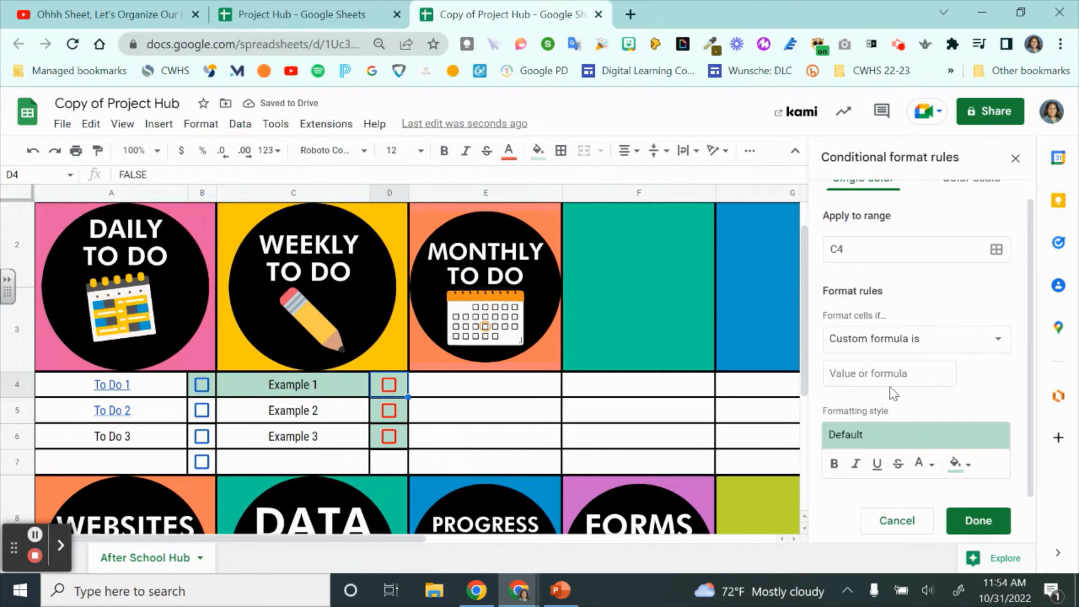
pyautogui.click(878, 376)
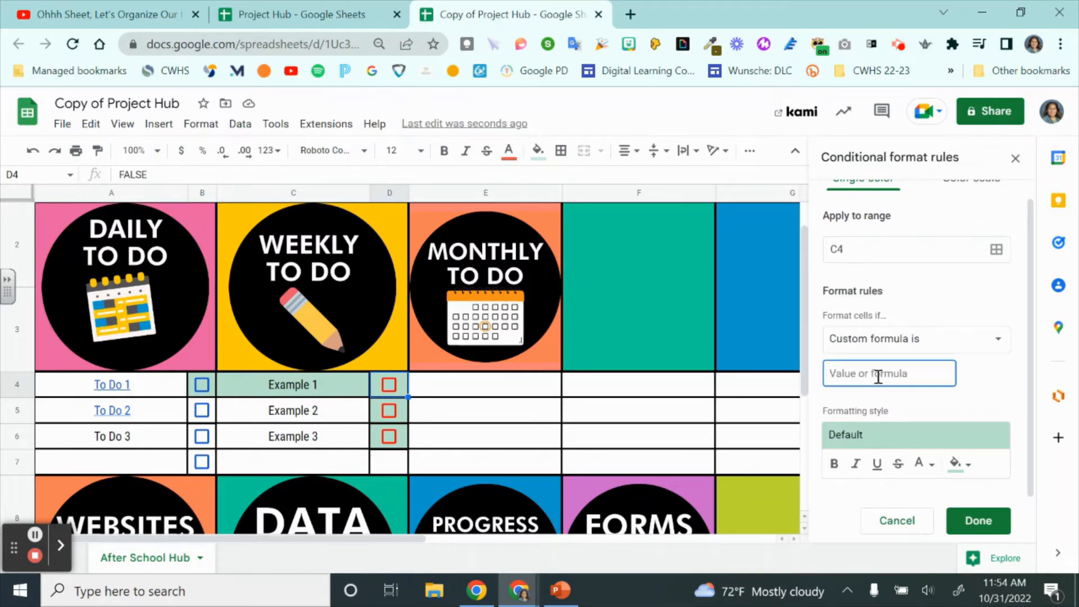
pyautogui.write('=D4')
pyautogui.press('BackSpace')
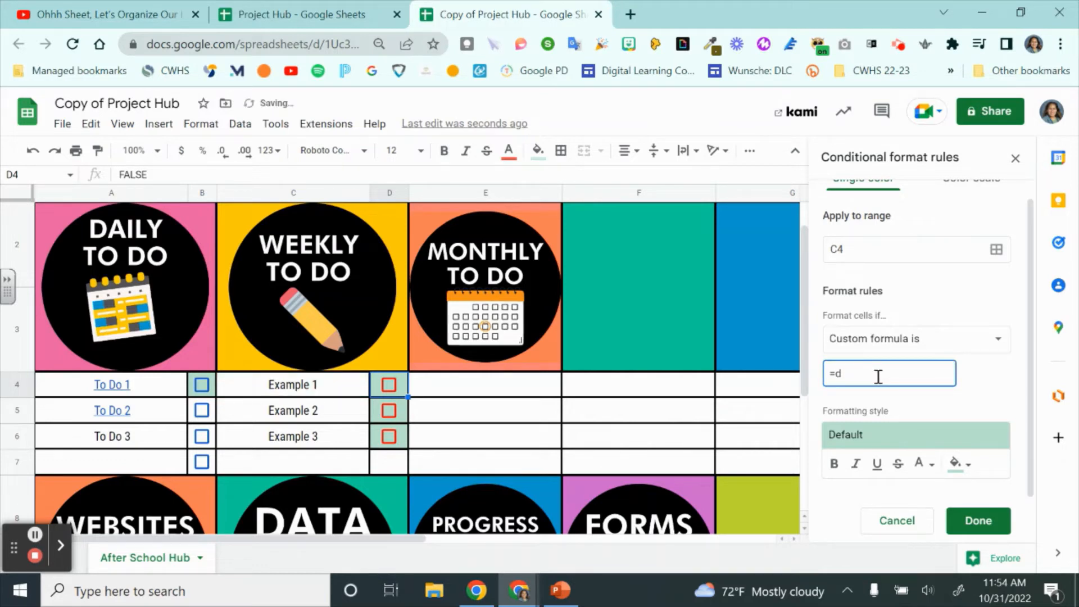
pyautogui.press('BackSpace')
pyautogui.write('D4=TRUE')
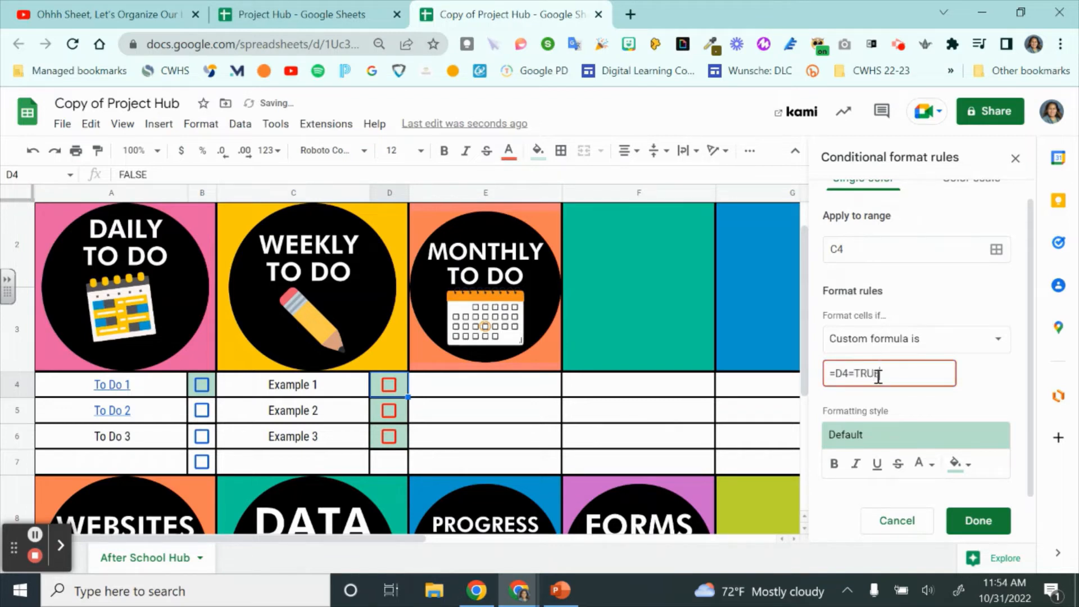